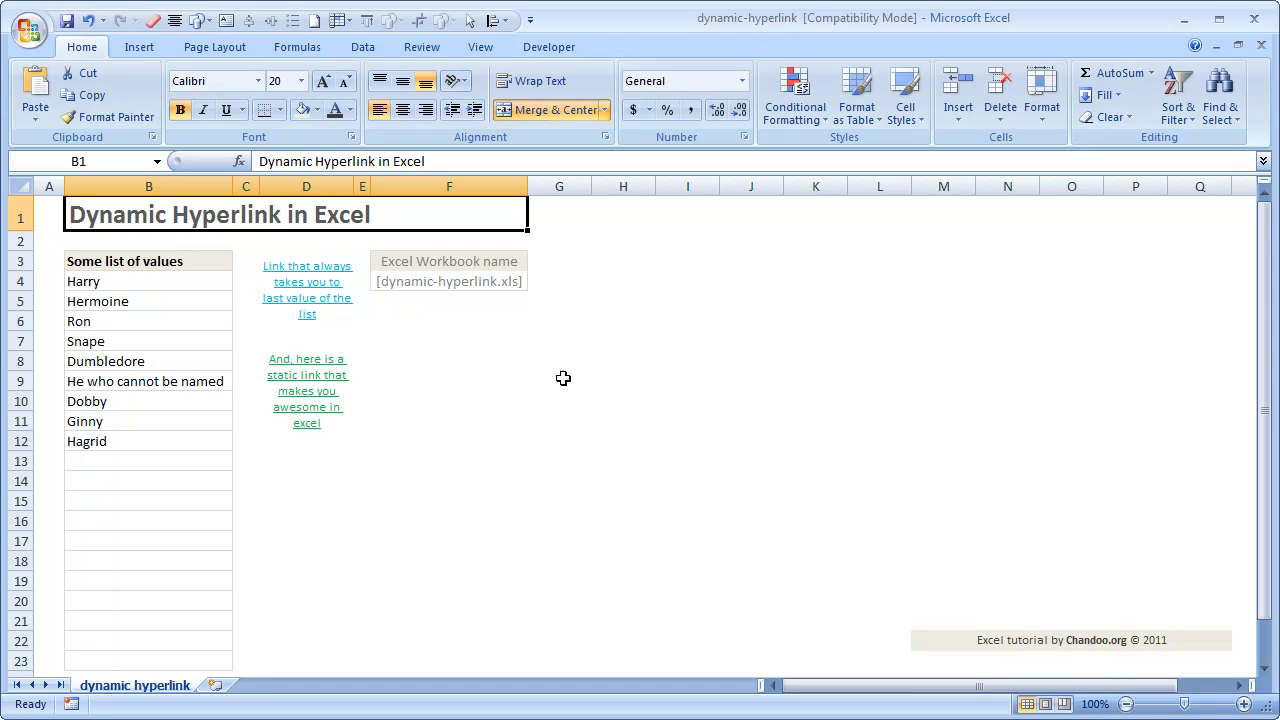
Review the names list in column B and follow the link to its last value.
{"action": "left_click_drag", "start_coordinate": [171, 262], "coordinate": [183, 437]}
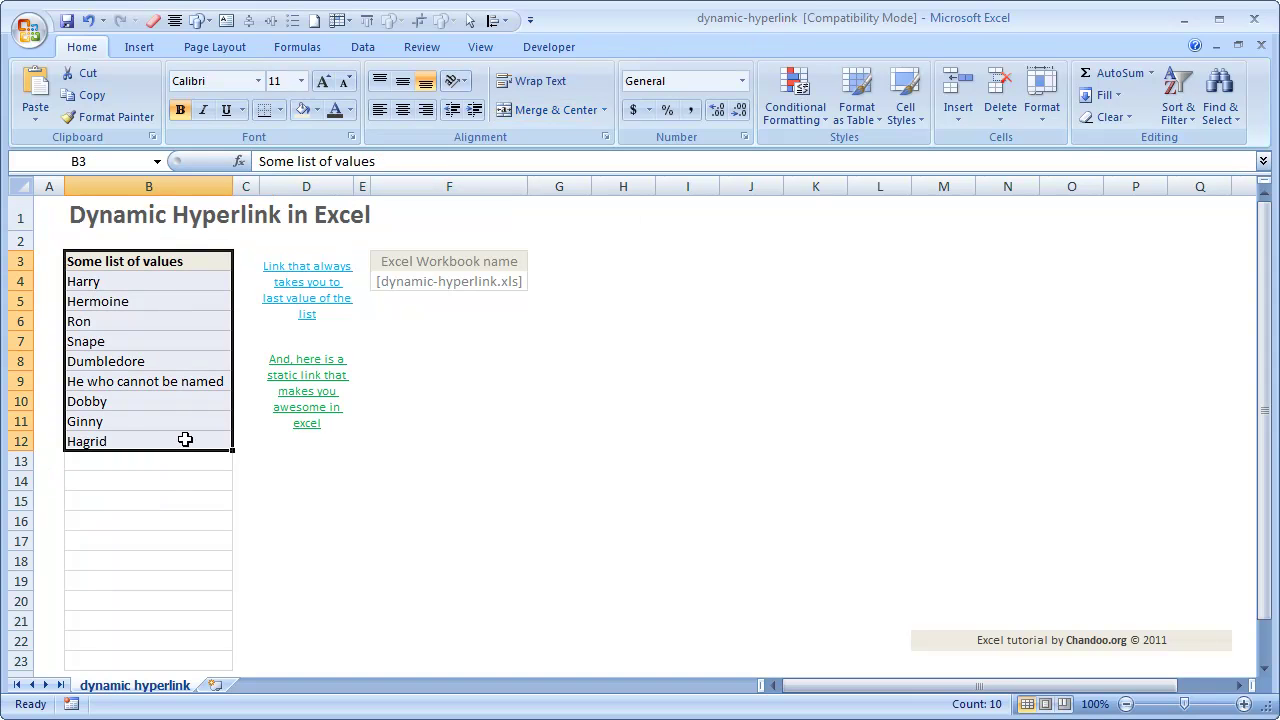
{"action": "left_click", "coordinate": [400, 537]}
{"action": "left_click", "coordinate": [638, 260]}
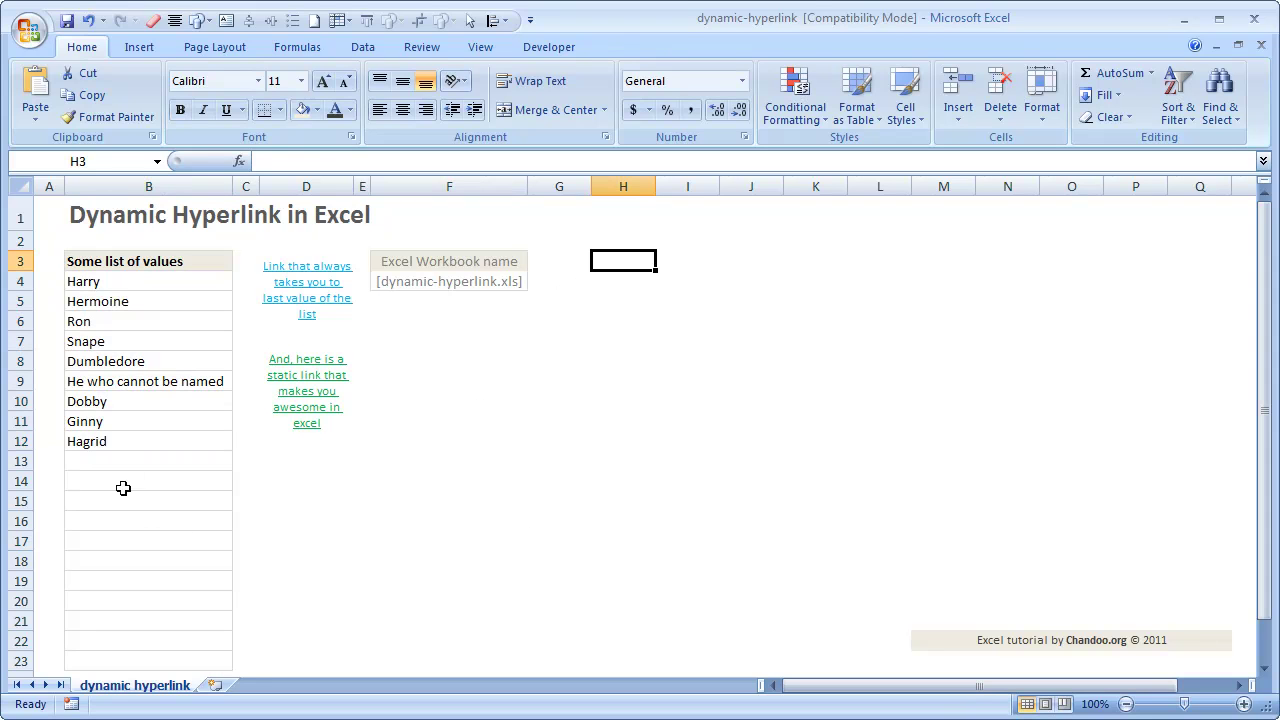
{"action": "left_click", "coordinate": [298, 289]}
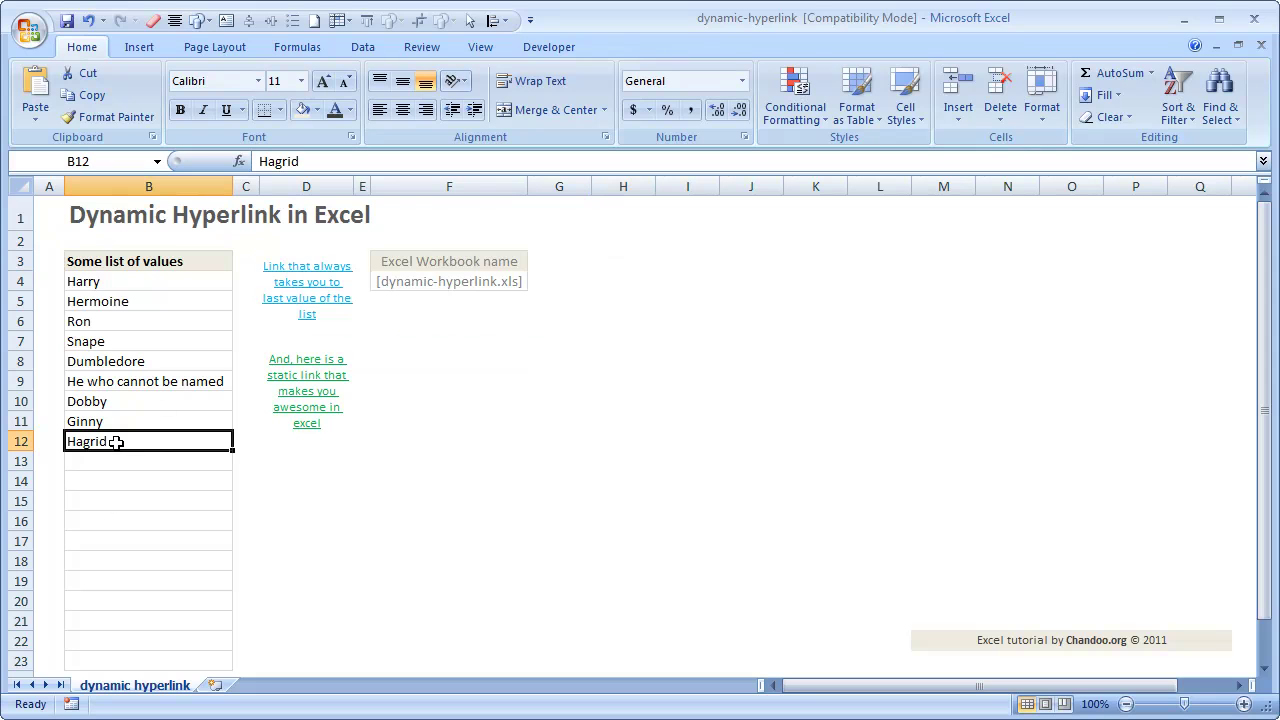
{"action": "left_click_drag", "start_coordinate": [108, 462], "coordinate": [106, 562]}
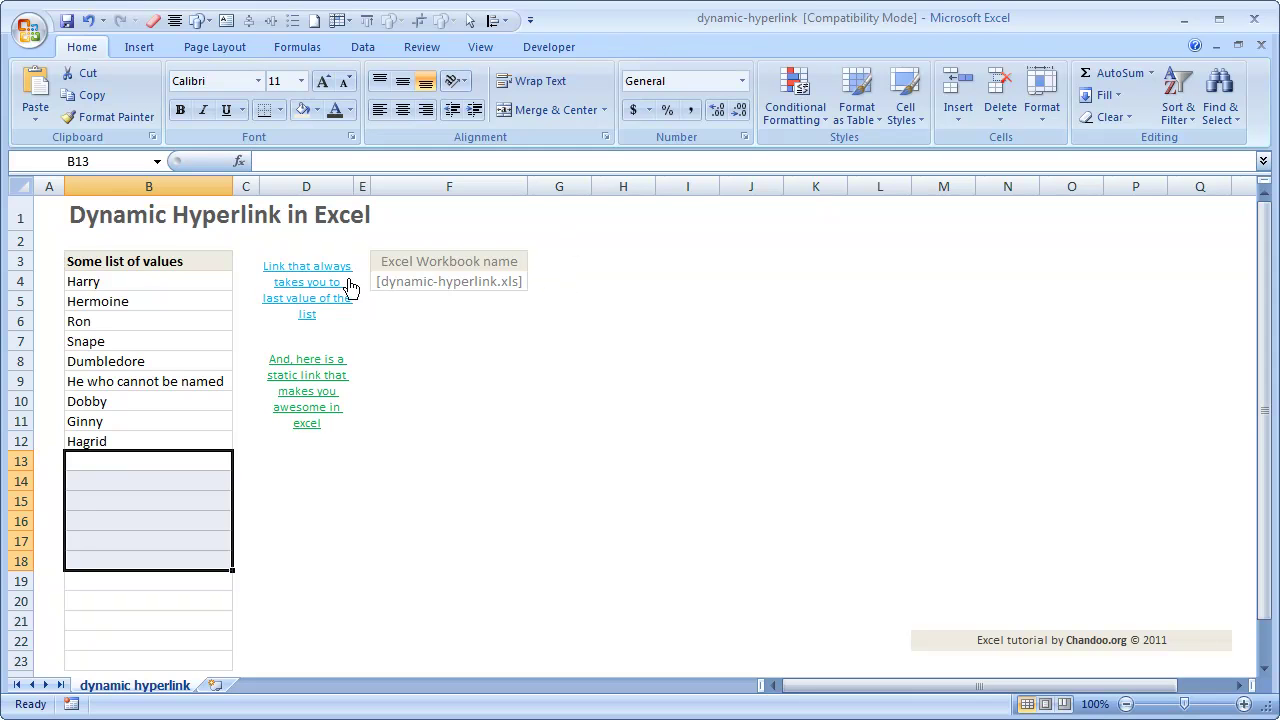
Enter the label 'Click here to learn Excel' in cell D14 and reselect it.
{"action": "mouse_move", "coordinate": [311, 304]}
{"action": "left_click", "coordinate": [305, 473]}
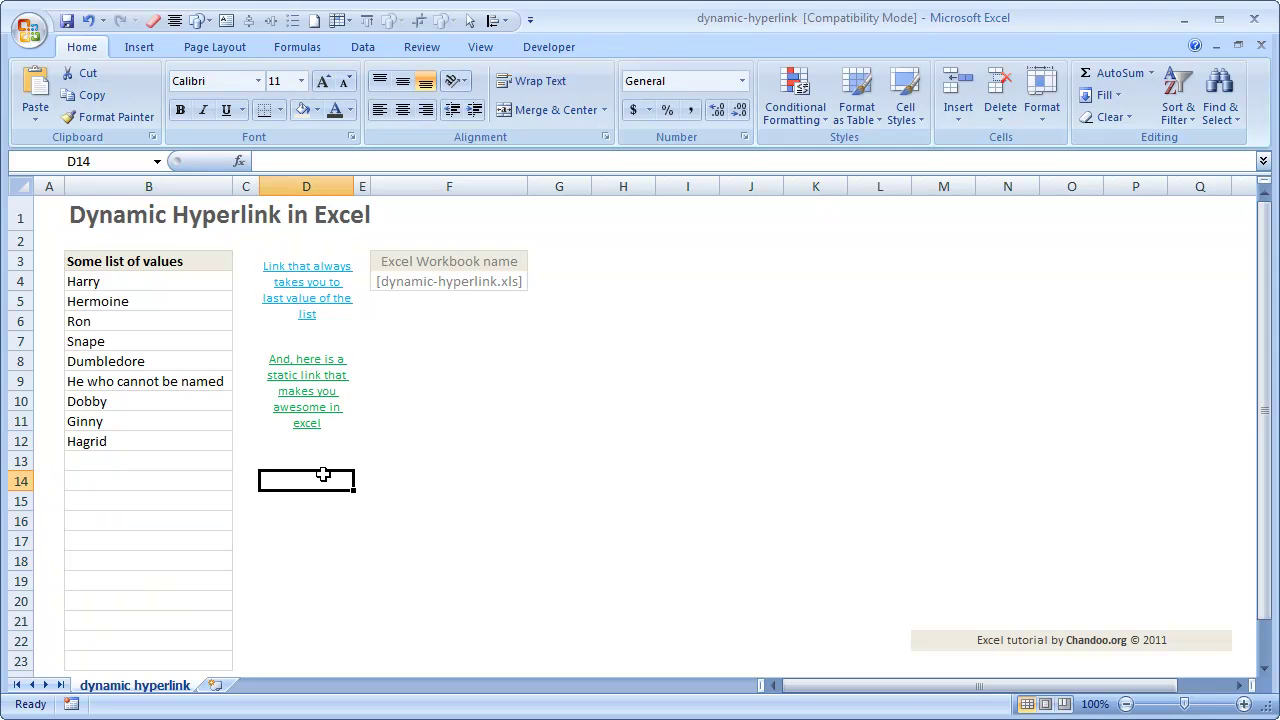
{"action": "type", "text": "Click here to be"}
{"action": "key", "text": "BackSpace"}
{"action": "key", "text": "BackSpace"}
{"action": "type", "text": "le"}
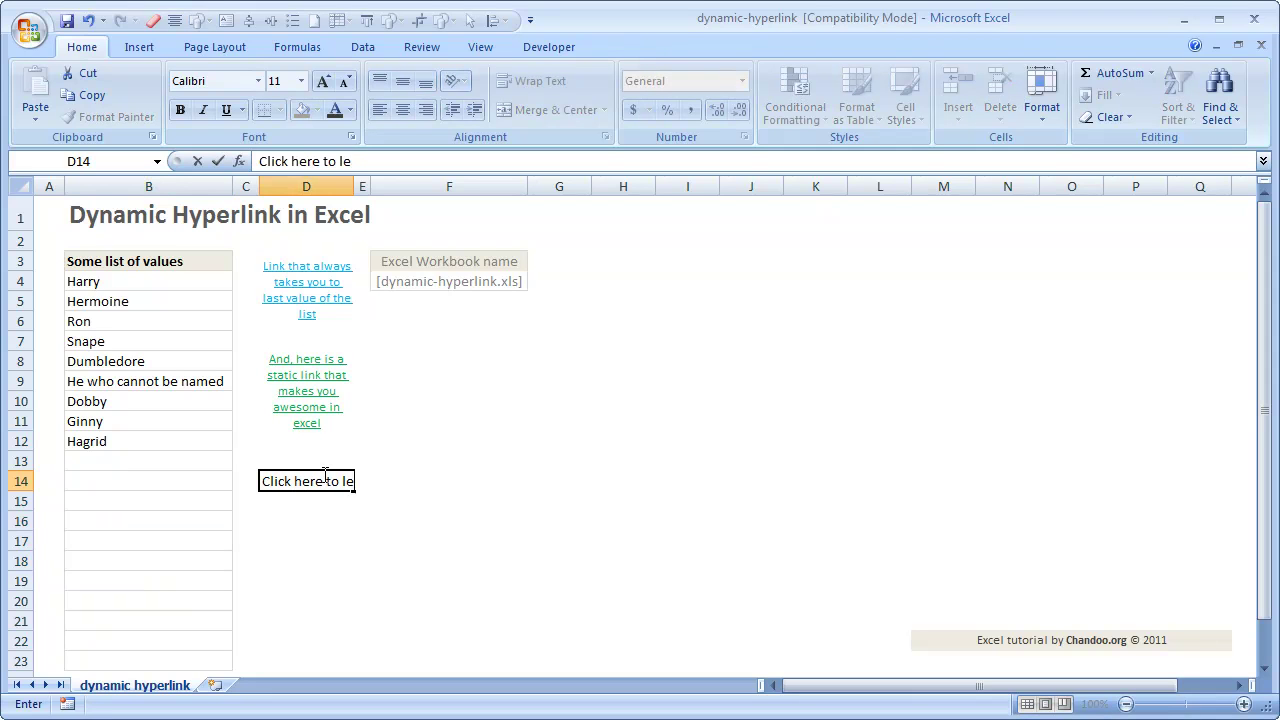
{"action": "type", "text": "arn Excel"}
{"action": "key", "text": "Return"}
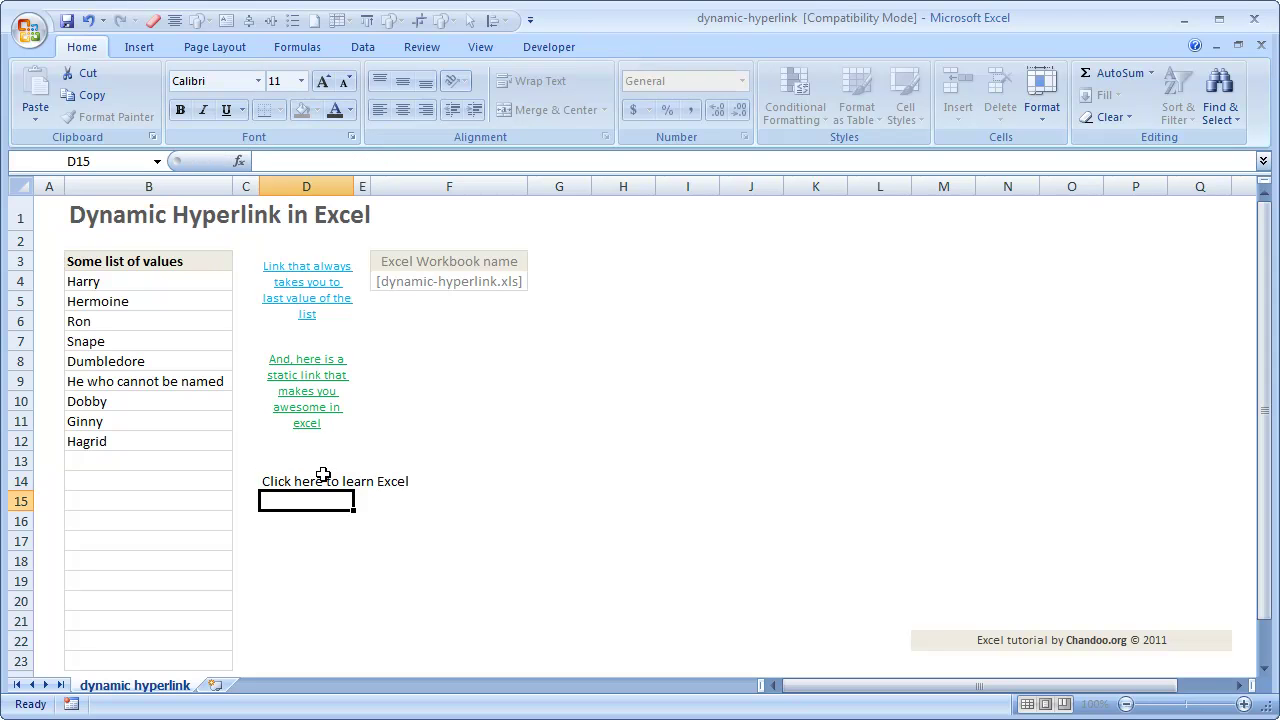
{"action": "left_click", "coordinate": [323, 475]}
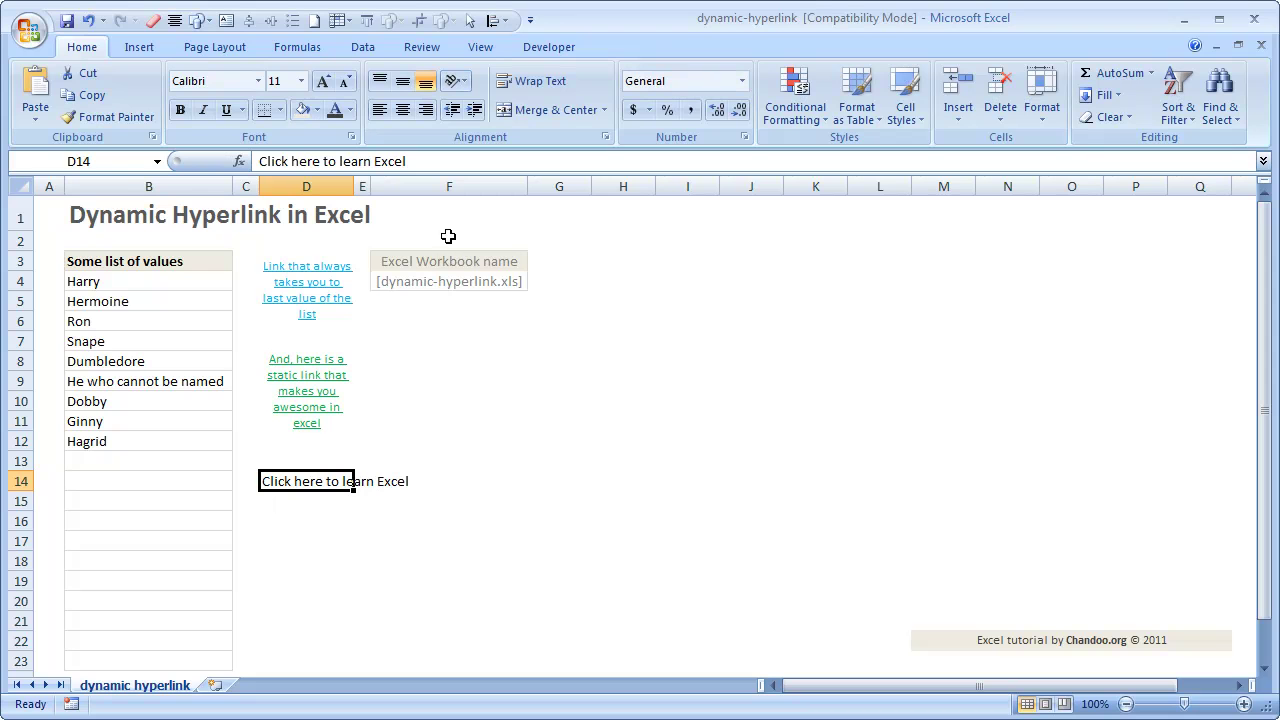
{"action": "left_click", "coordinate": [138, 48]}
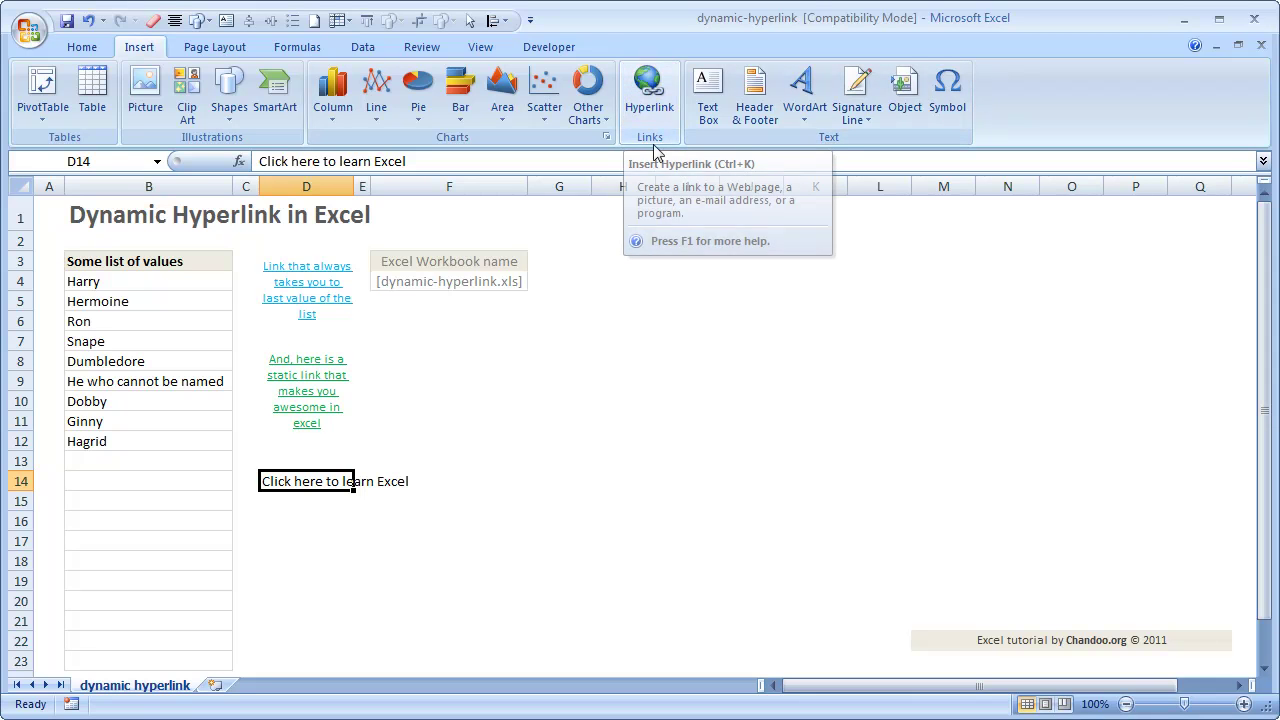
{"action": "key", "text": "ctrl+k"}
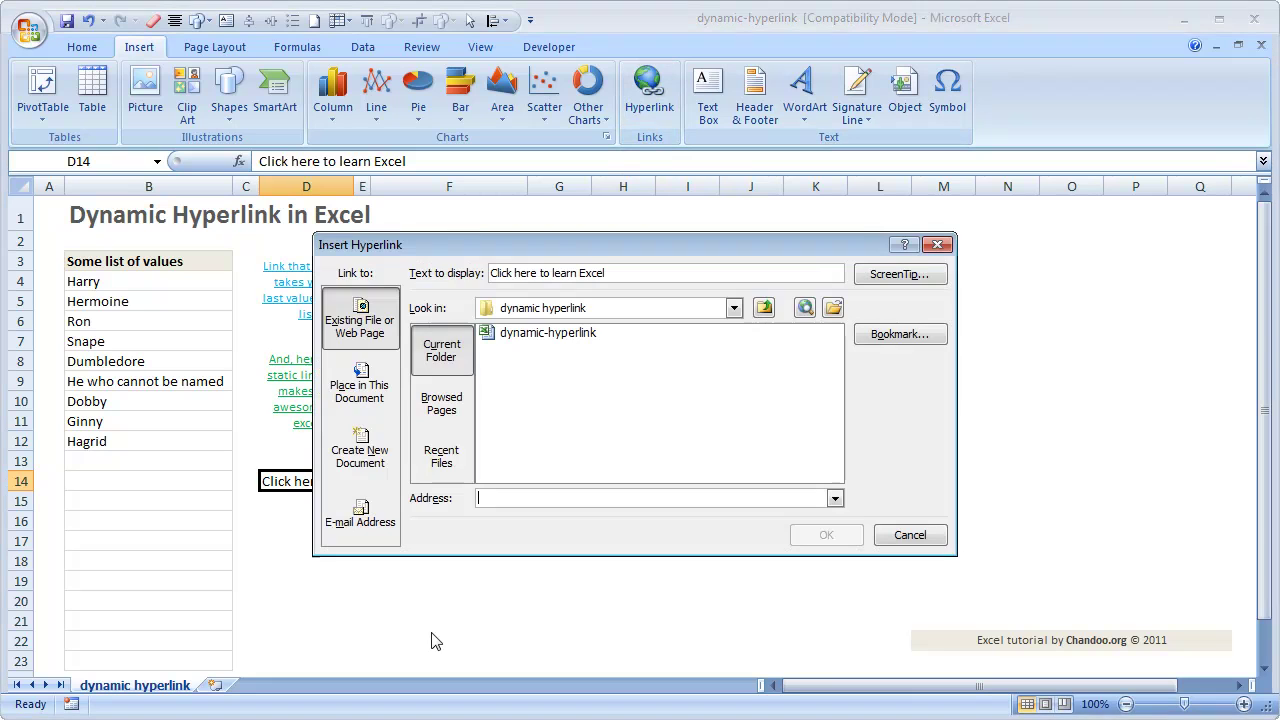
{"action": "left_click_drag", "start_coordinate": [565, 252], "coordinate": [737, 212]}
{"action": "type", "text": "http://chandoo.org/wp/excel-school/"}
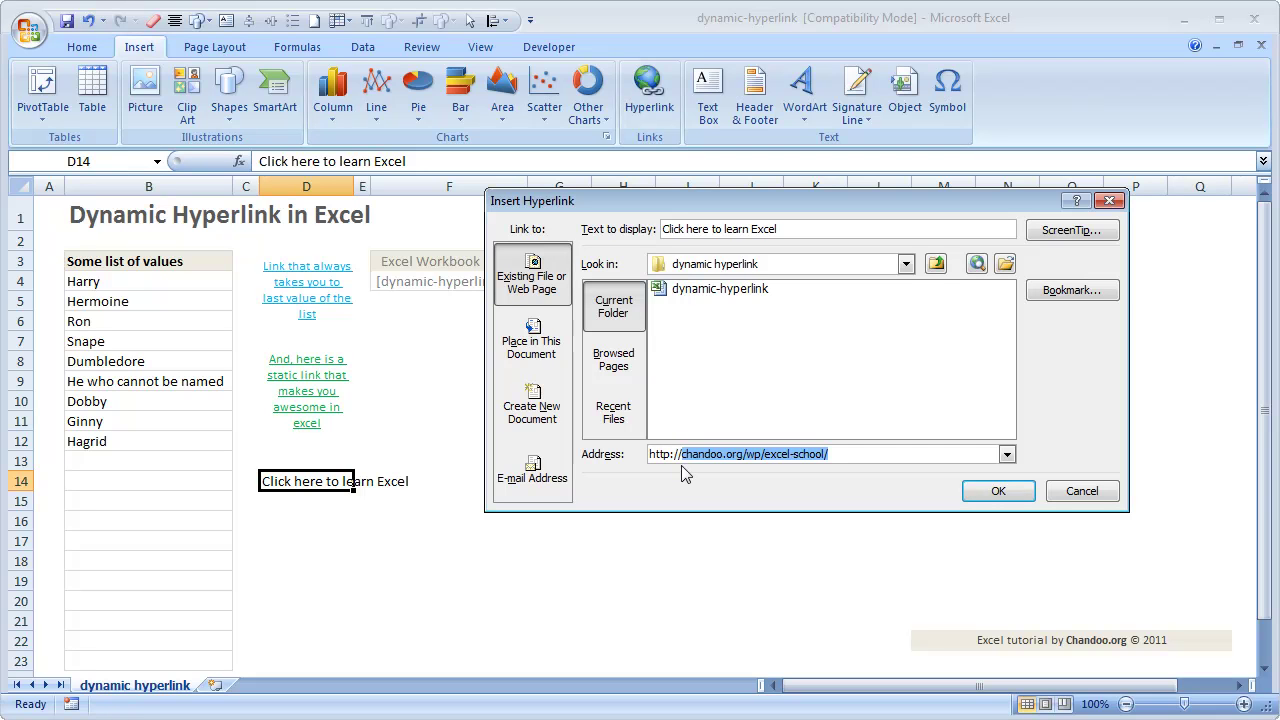
{"action": "key", "text": "End"}
{"action": "key", "text": "ctrl+shift+Left"}
{"action": "key", "text": "ctrl+shift+Left"}
{"action": "key", "text": "ctrl+shift+Left"}
{"action": "key", "text": "ctrl+shift+Left"}
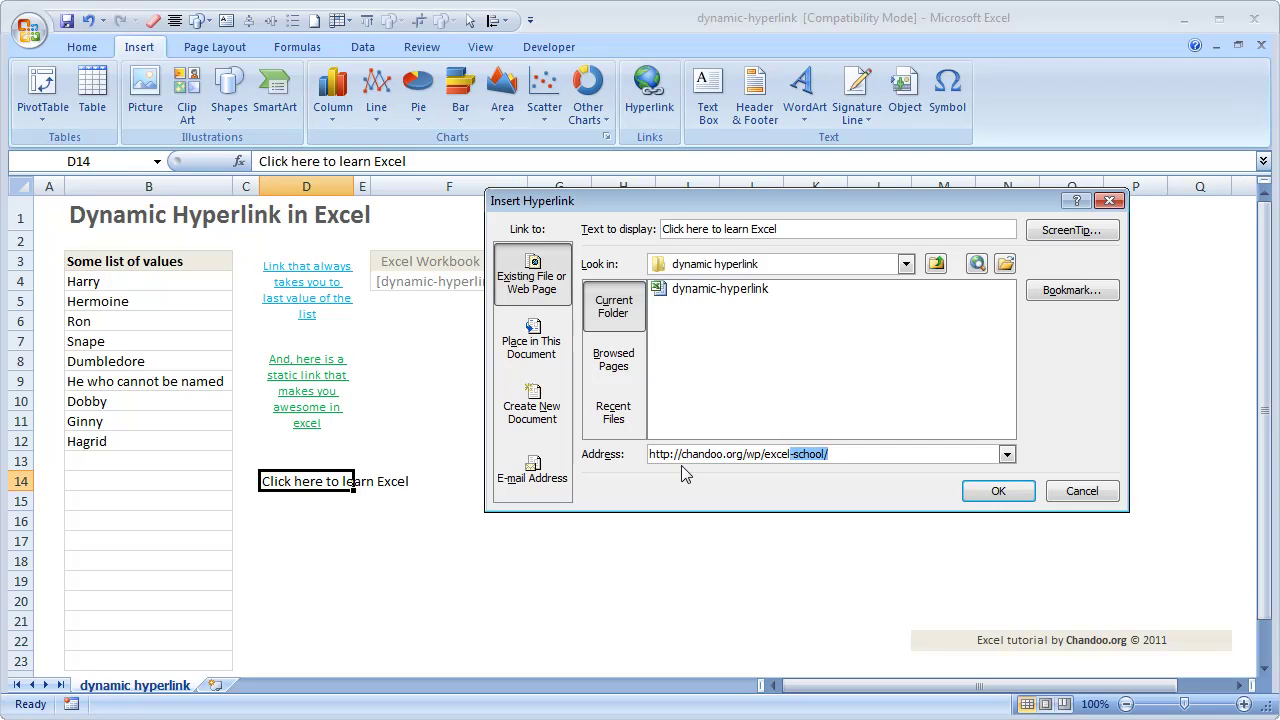
{"action": "key", "text": "Delete"}
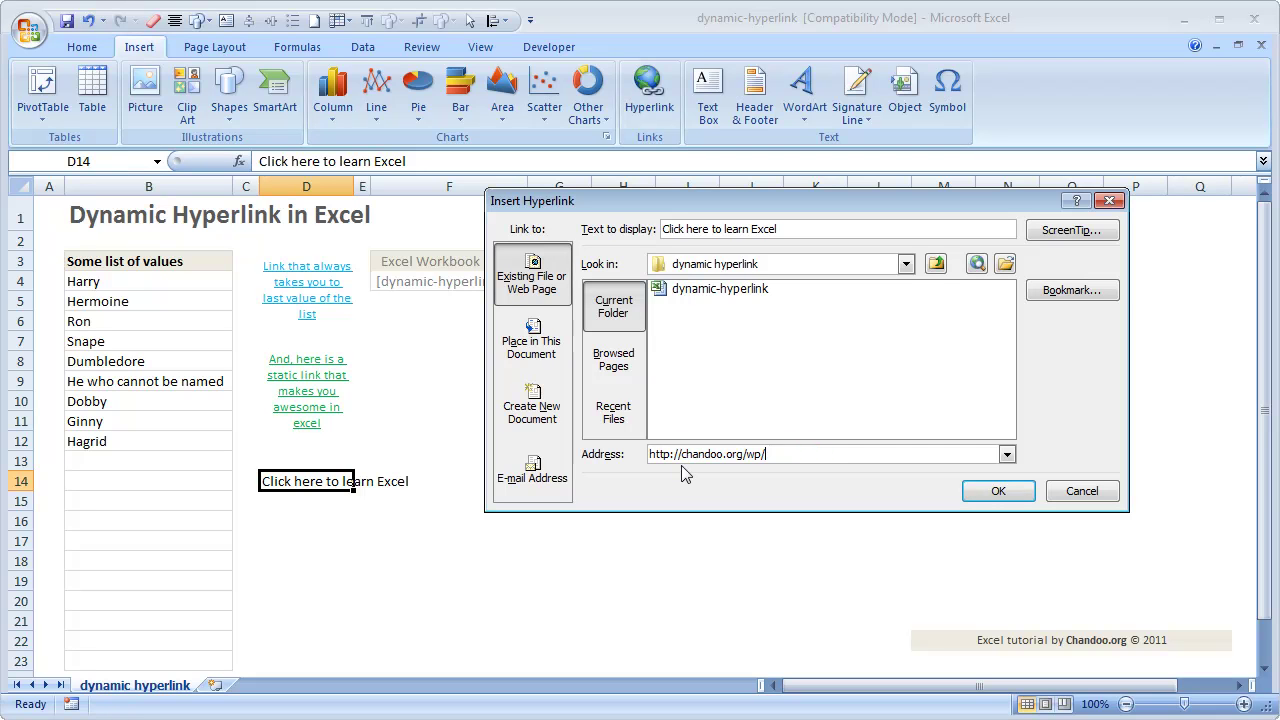
{"action": "left_click", "coordinate": [990, 491]}
{"action": "left_click", "coordinate": [449, 541]}
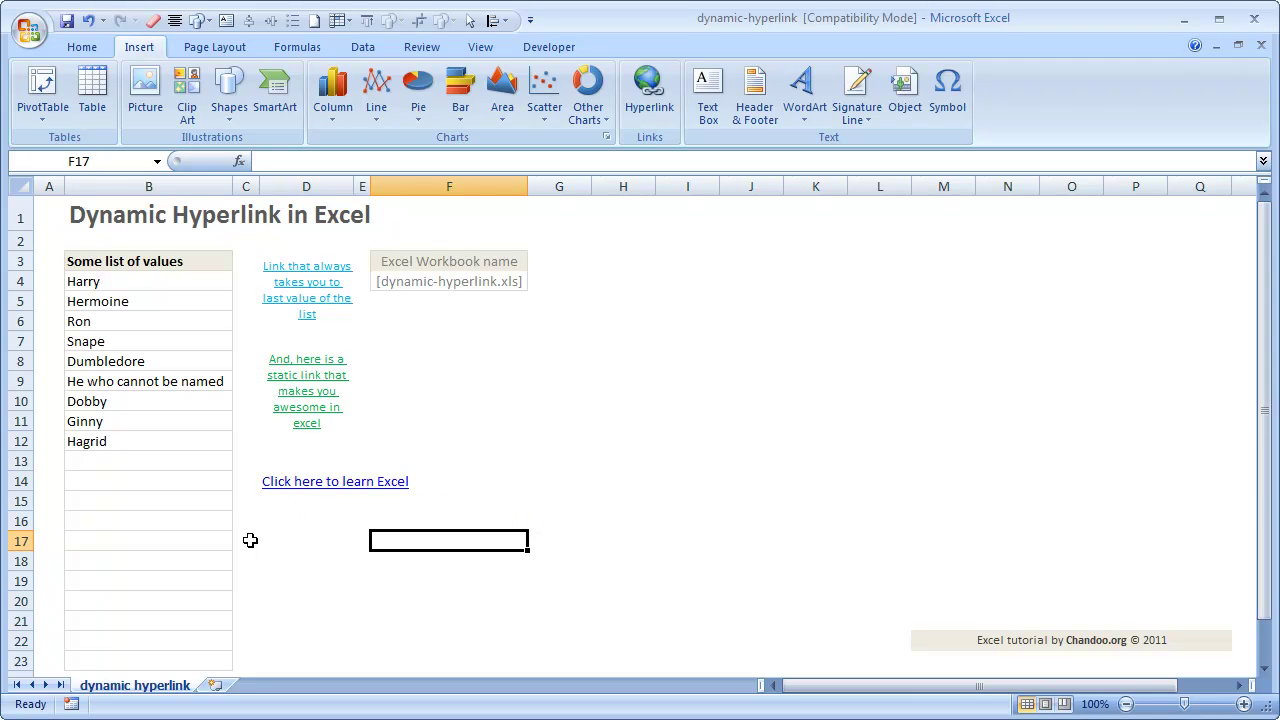
Retarget D14's hyperlink to Place in This Document, cell Z34 instead of A1.
{"action": "left_click", "coordinate": [288, 505]}
{"action": "left_click", "coordinate": [279, 554]}
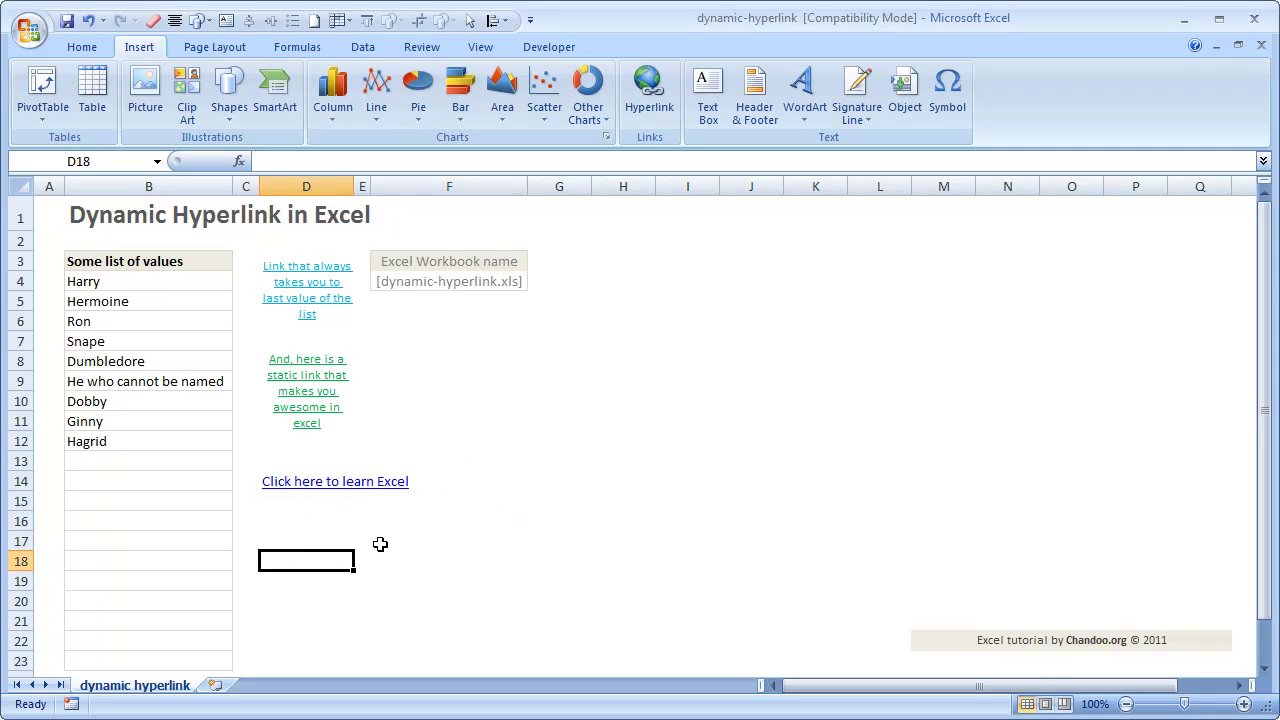
{"action": "key", "text": "Up"}
{"action": "key", "text": "Up"}
{"action": "key", "text": "Up"}
{"action": "key", "text": "Up"}
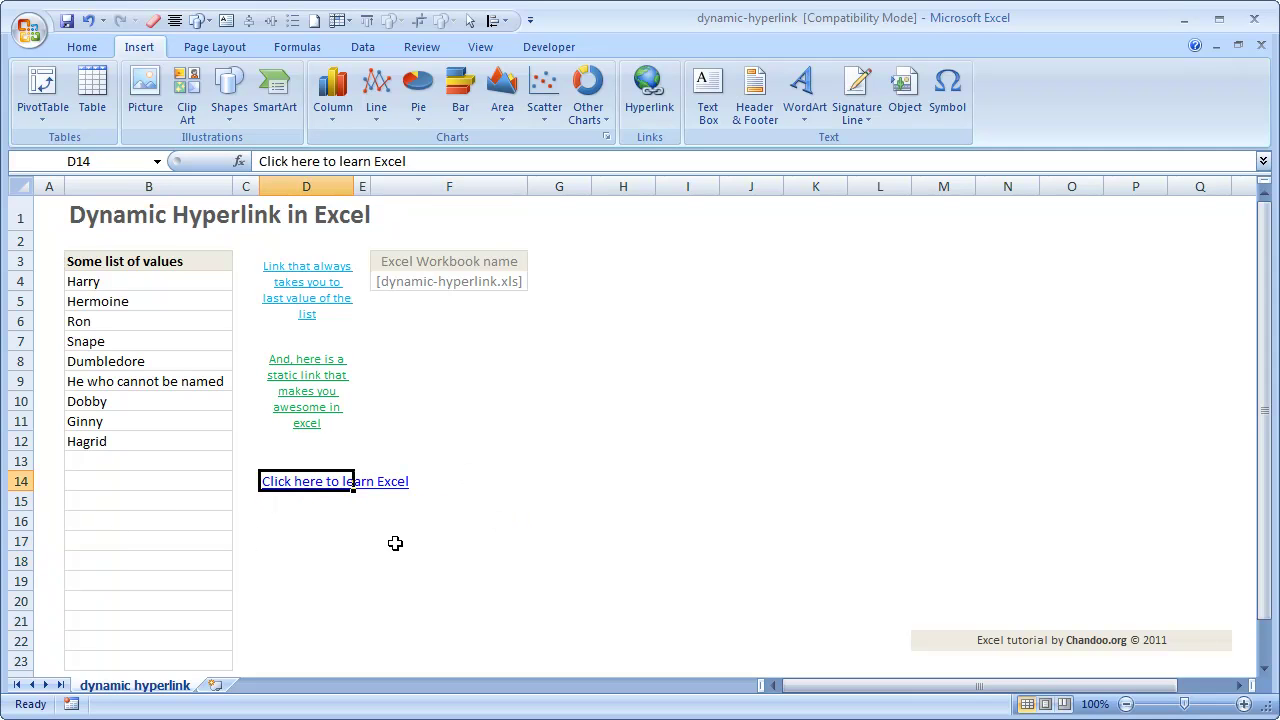
{"action": "key", "text": "ctrl+k"}
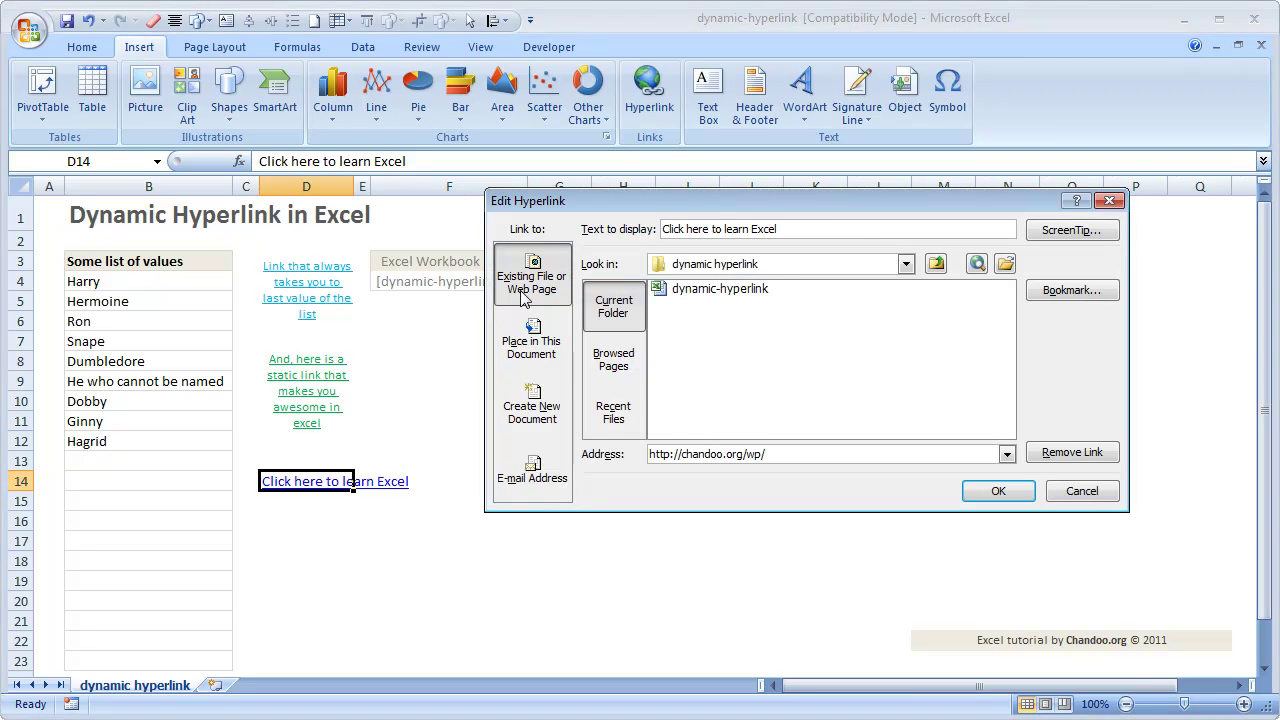
{"action": "left_click", "coordinate": [528, 362]}
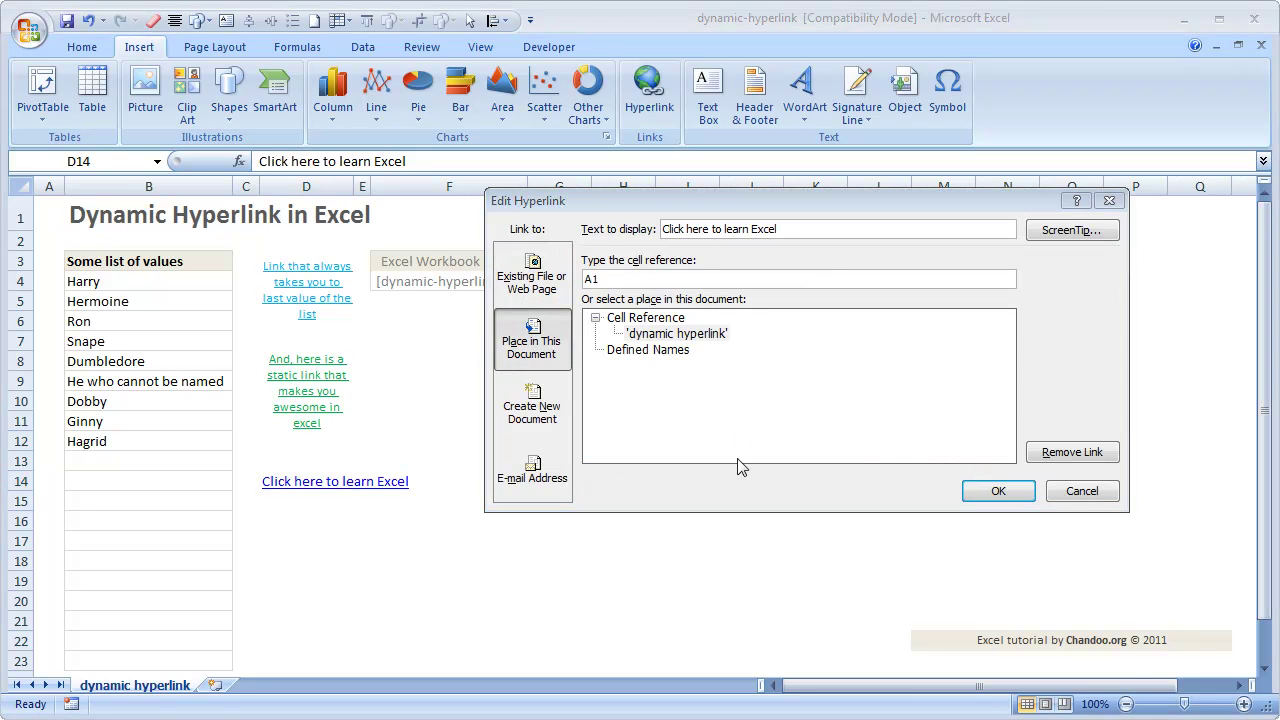
{"action": "key", "text": "Tab"}
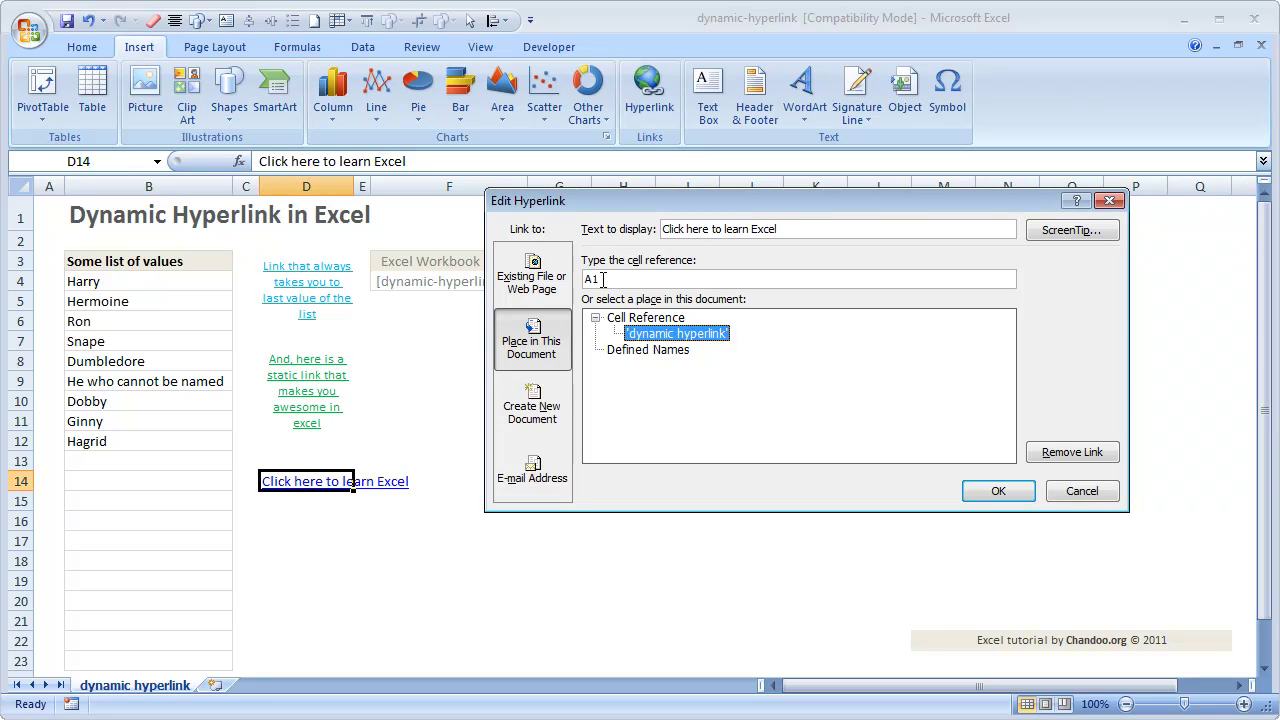
{"action": "left_click_drag", "start_coordinate": [606, 278], "coordinate": [584, 278]}
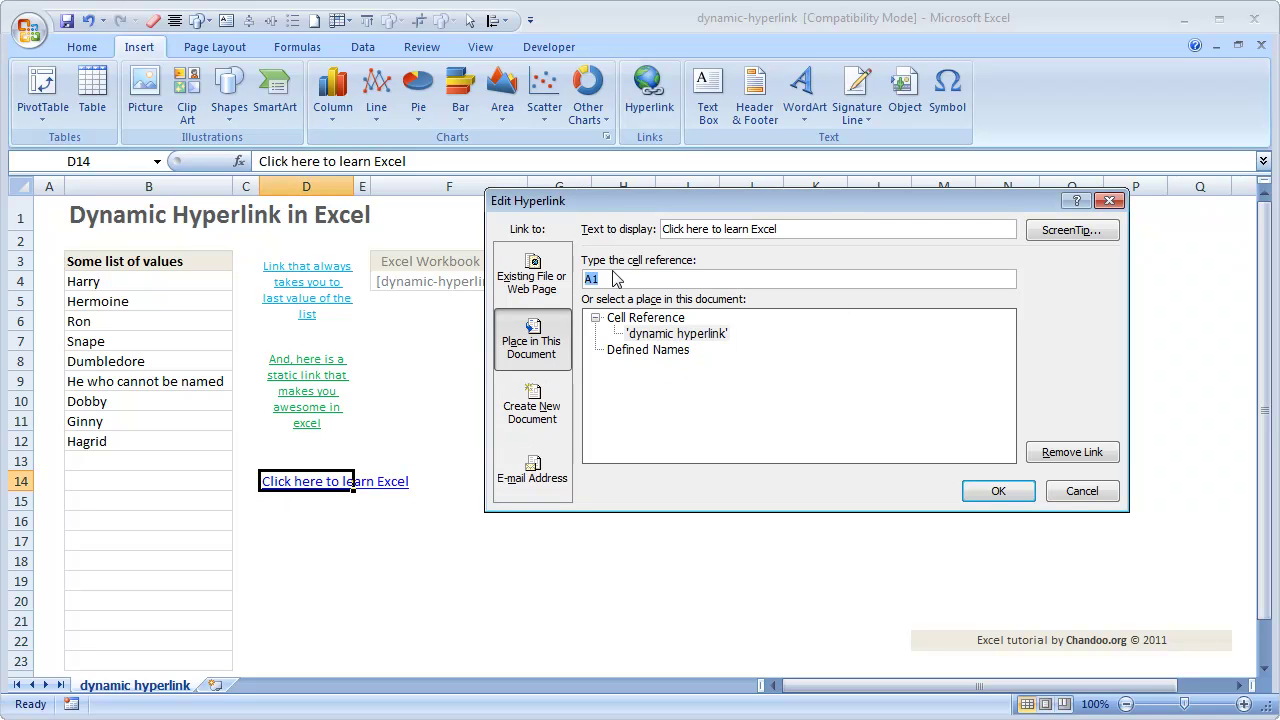
{"action": "key", "text": "BackSpace"}
{"action": "type", "text": "Z34"}
{"action": "left_click", "coordinate": [985, 490]}
{"action": "left_click", "coordinate": [326, 578]}
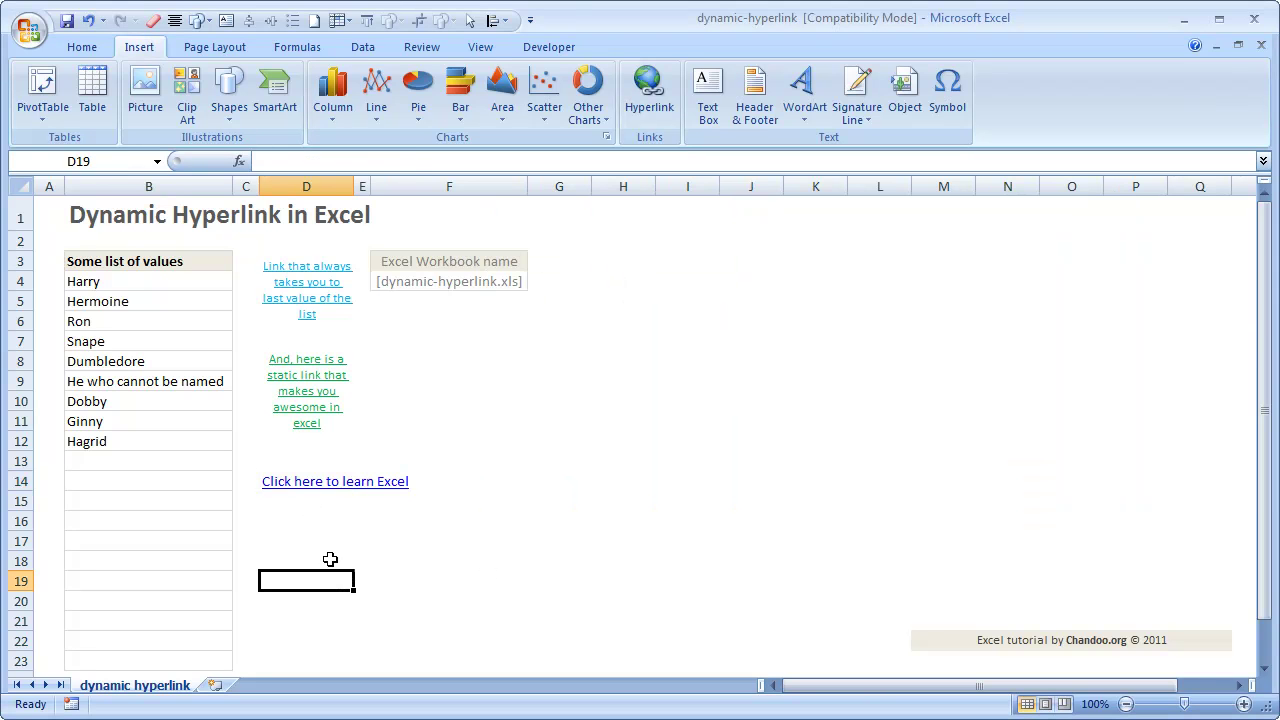
{"action": "left_click", "coordinate": [295, 485]}
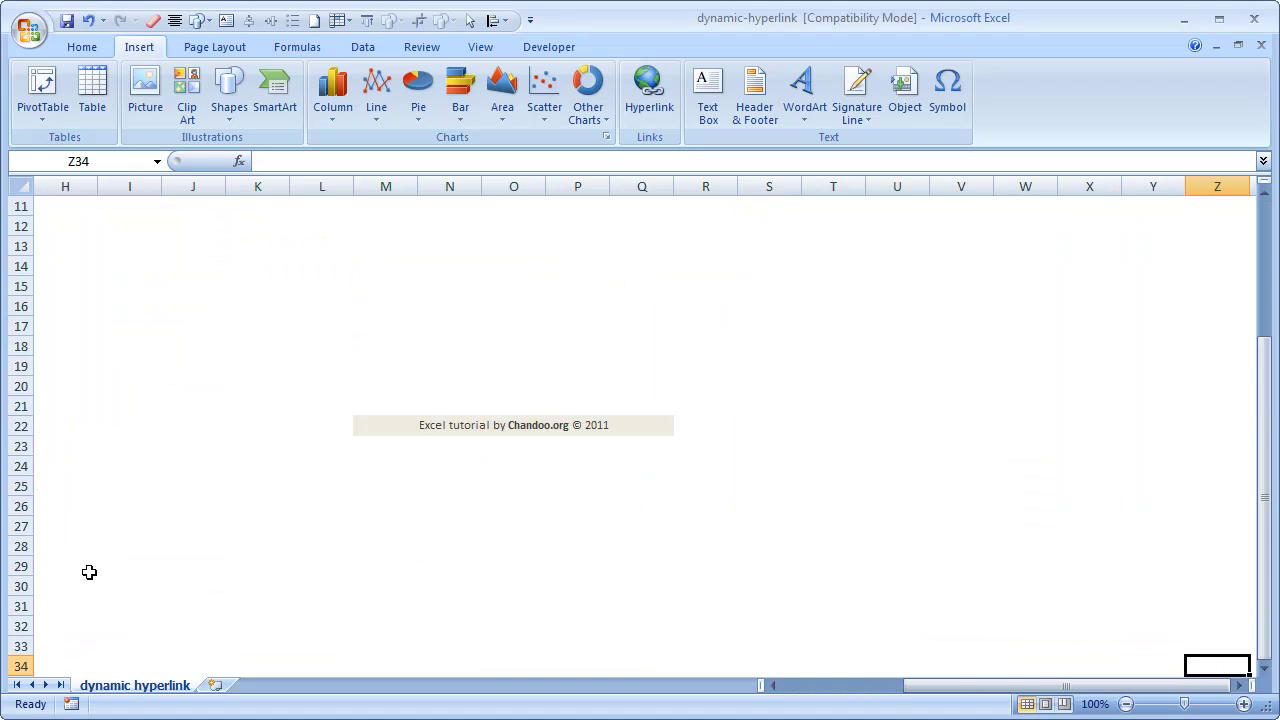
{"action": "left_click", "coordinate": [829, 686]}
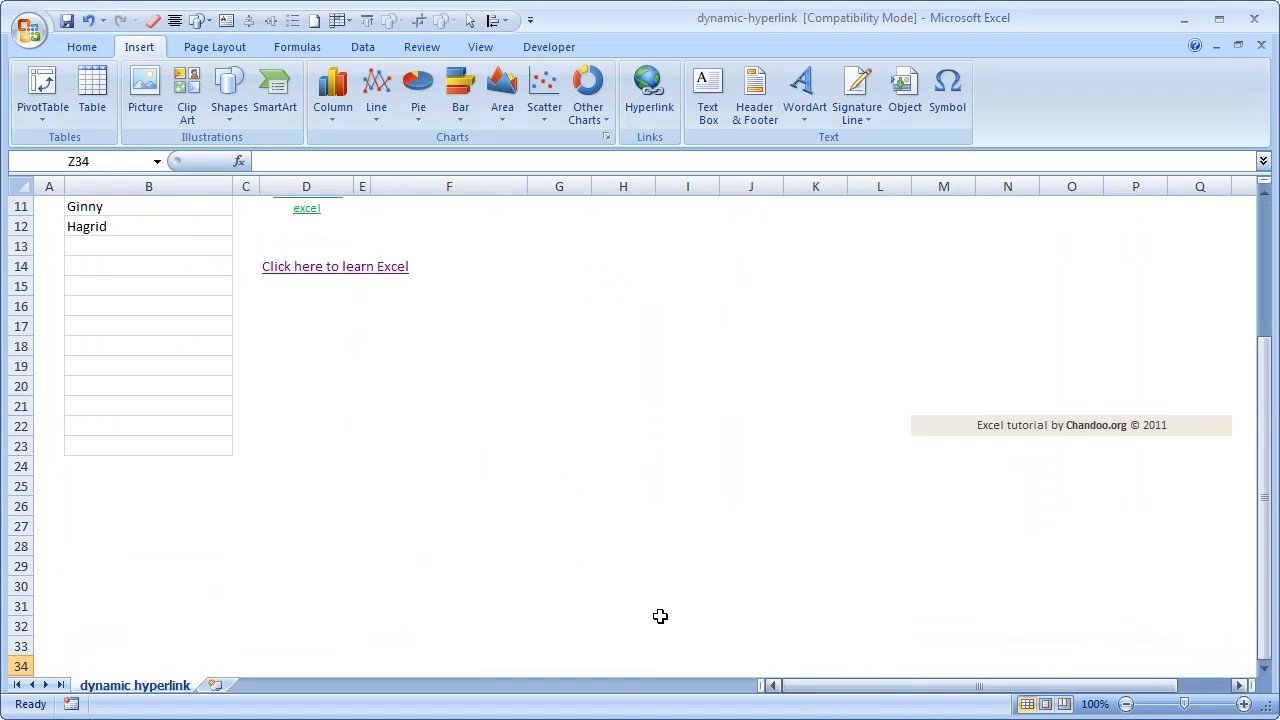
{"action": "scroll", "coordinate": [308, 393], "scroll_direction": "up", "scroll_amount": 4}
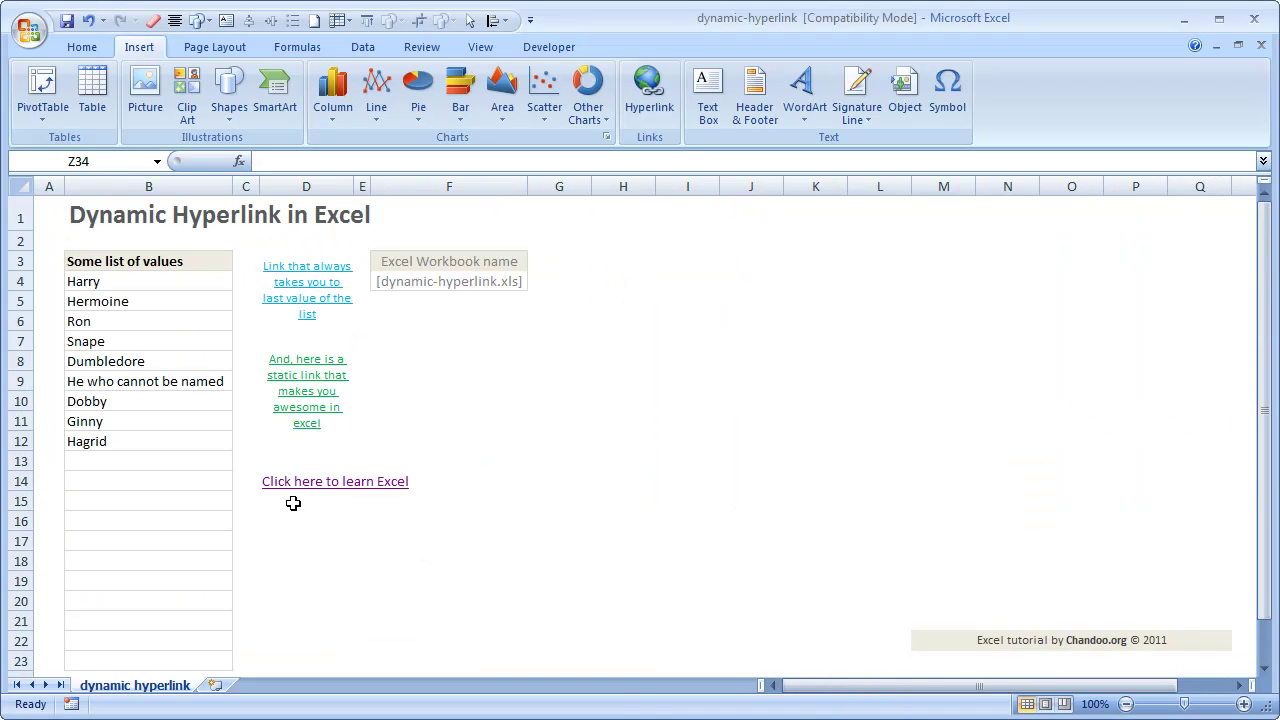
{"action": "left_click", "coordinate": [450, 499]}
{"action": "key", "text": "Up"}
{"action": "key", "text": "Left"}
{"action": "key", "text": "Left"}
{"action": "key", "text": "ctrl+k"}
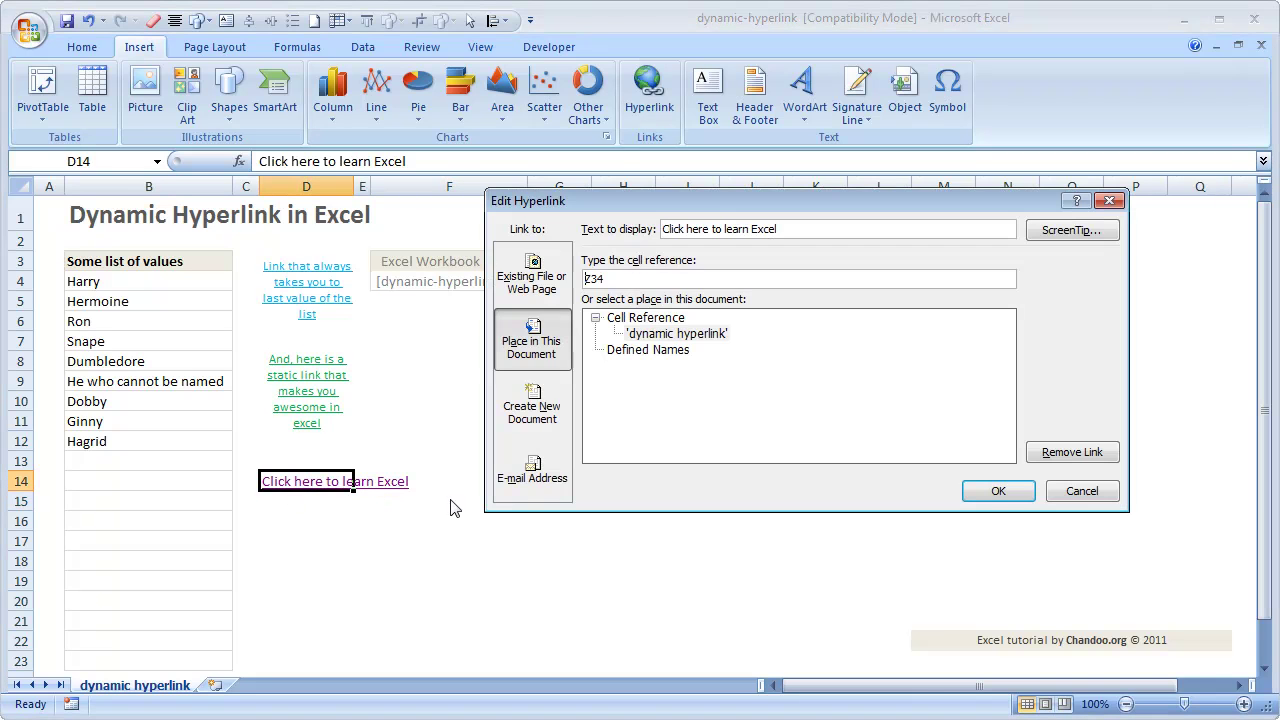
{"action": "double_click", "coordinate": [618, 280]}
{"action": "left_click", "coordinate": [1078, 491]}
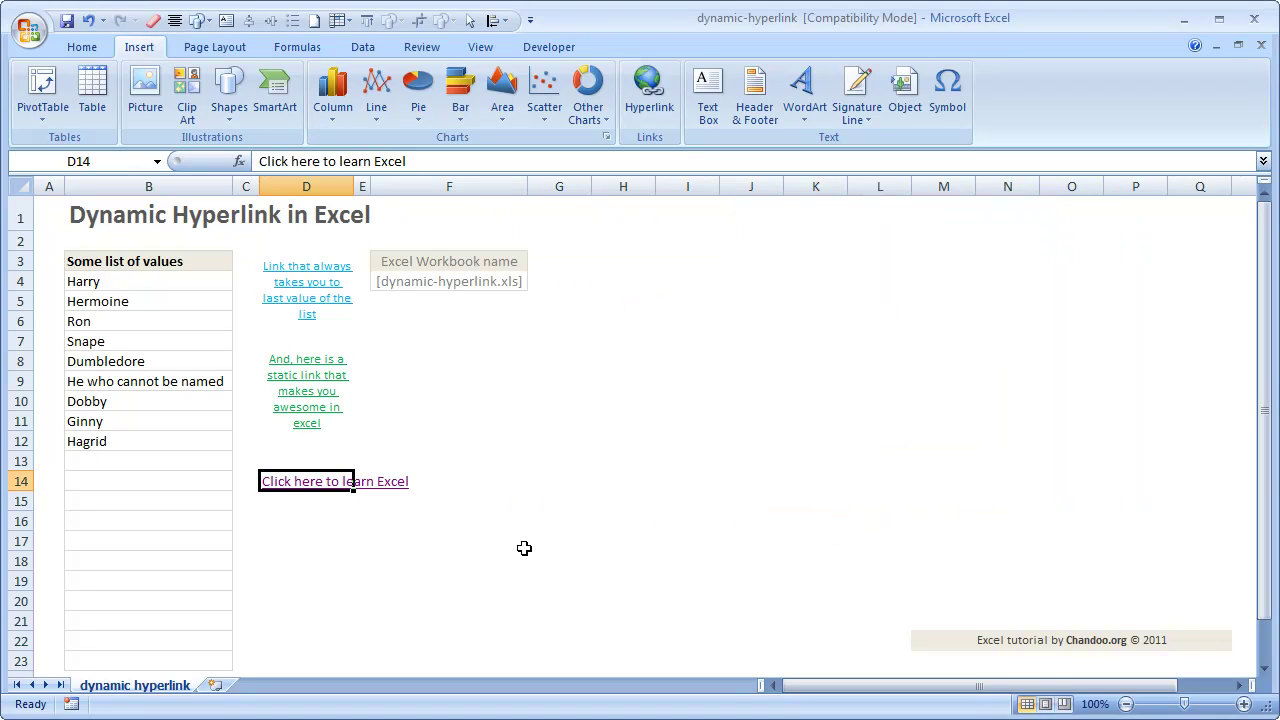
{"action": "key", "text": "Delete"}
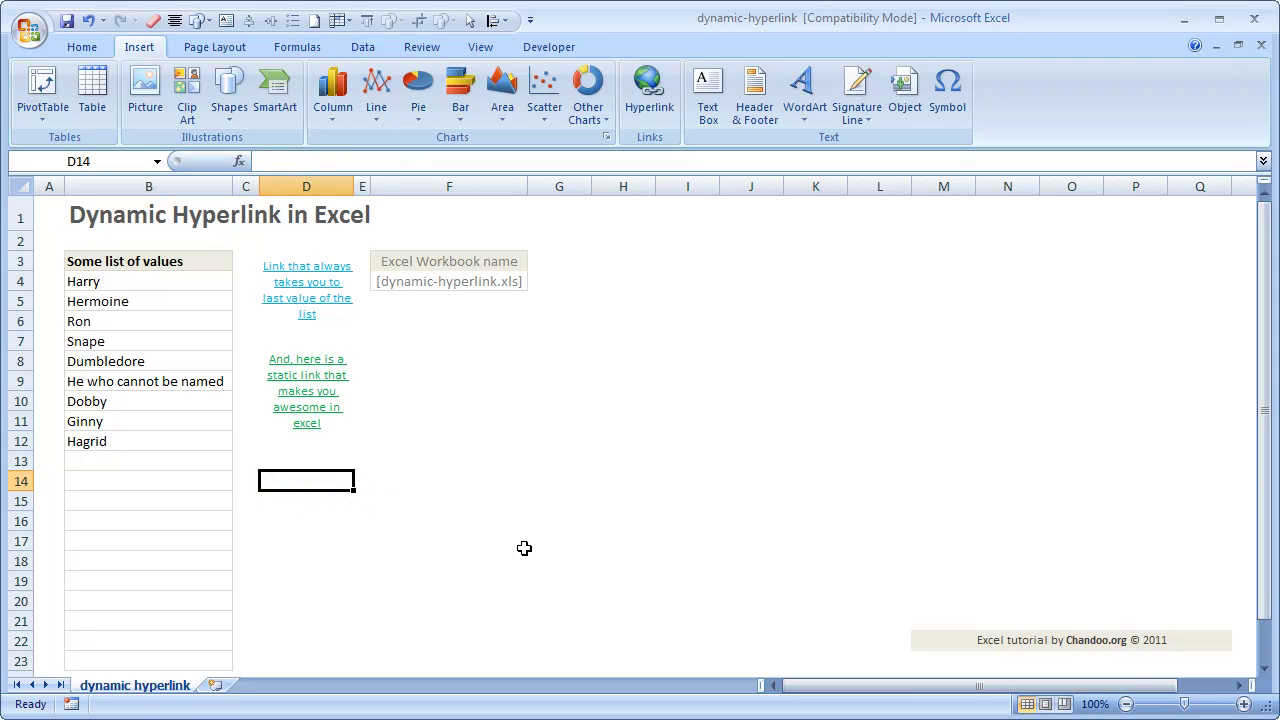
{"action": "type", "text": "=hy"}
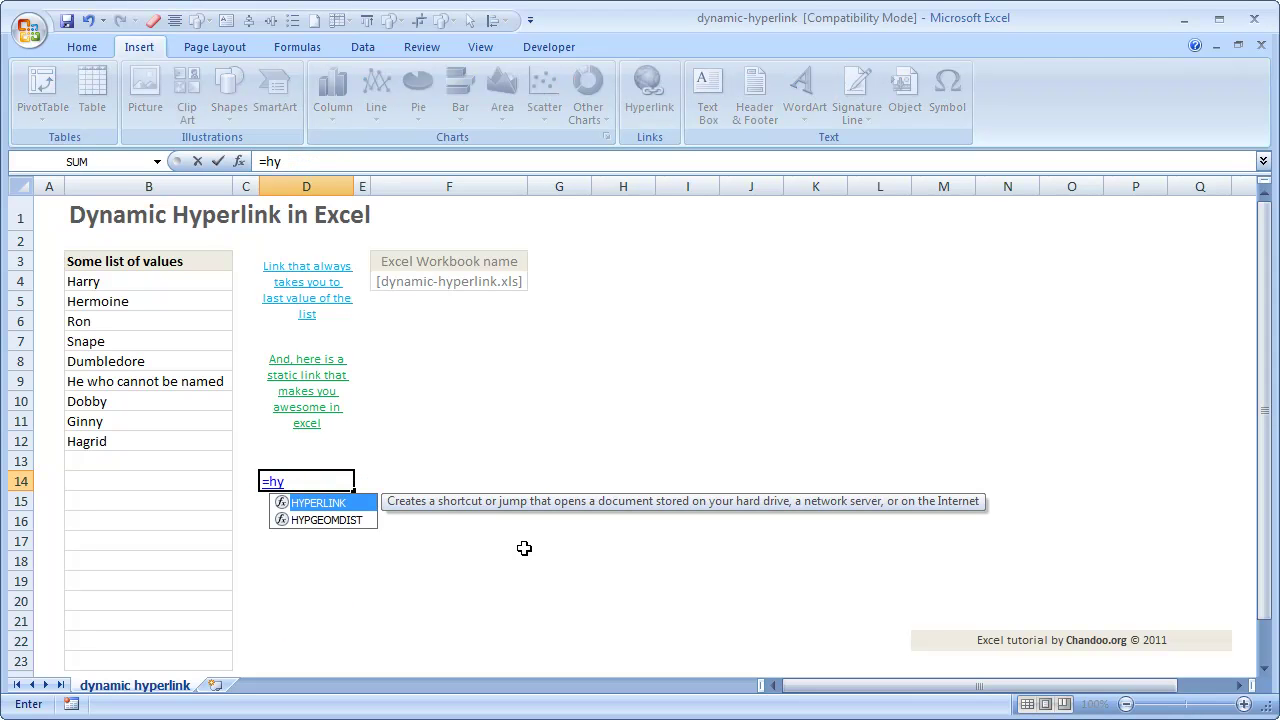
{"action": "key", "text": "Tab"}
{"action": "type", "text": "\"http://chandoo.org\",\""}
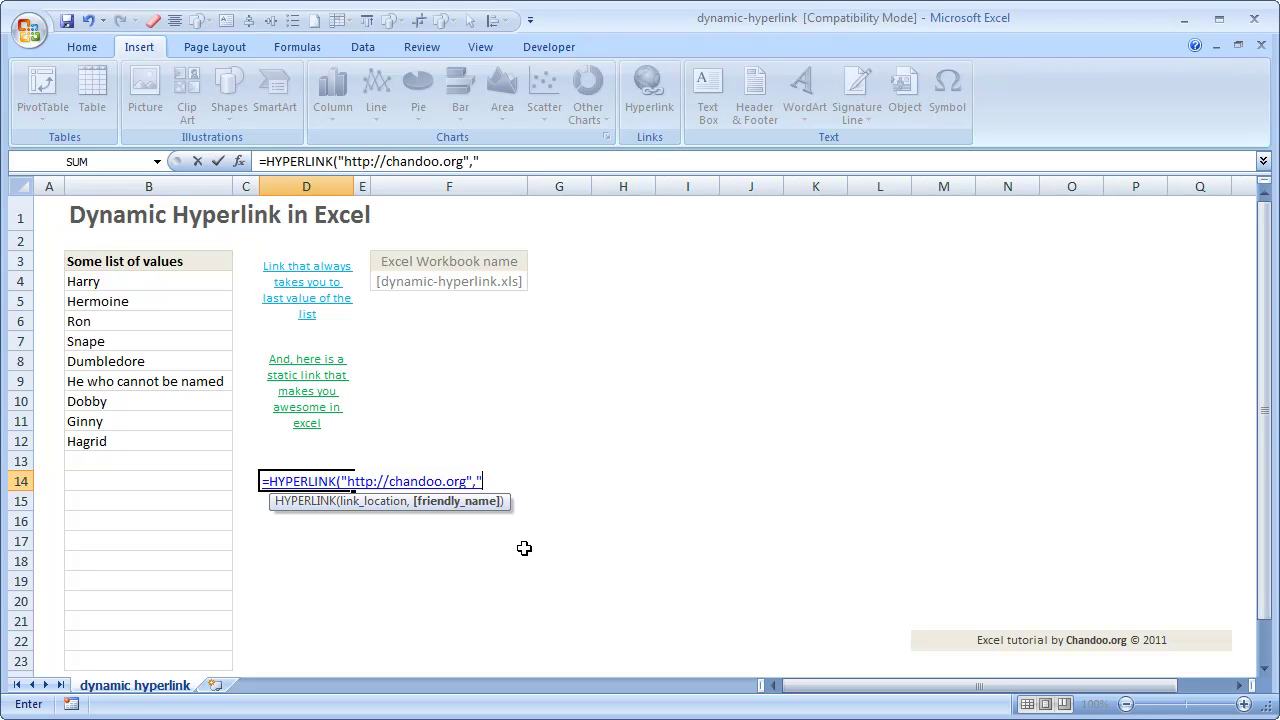
{"action": "type", "text": "Chandoo's sit"}
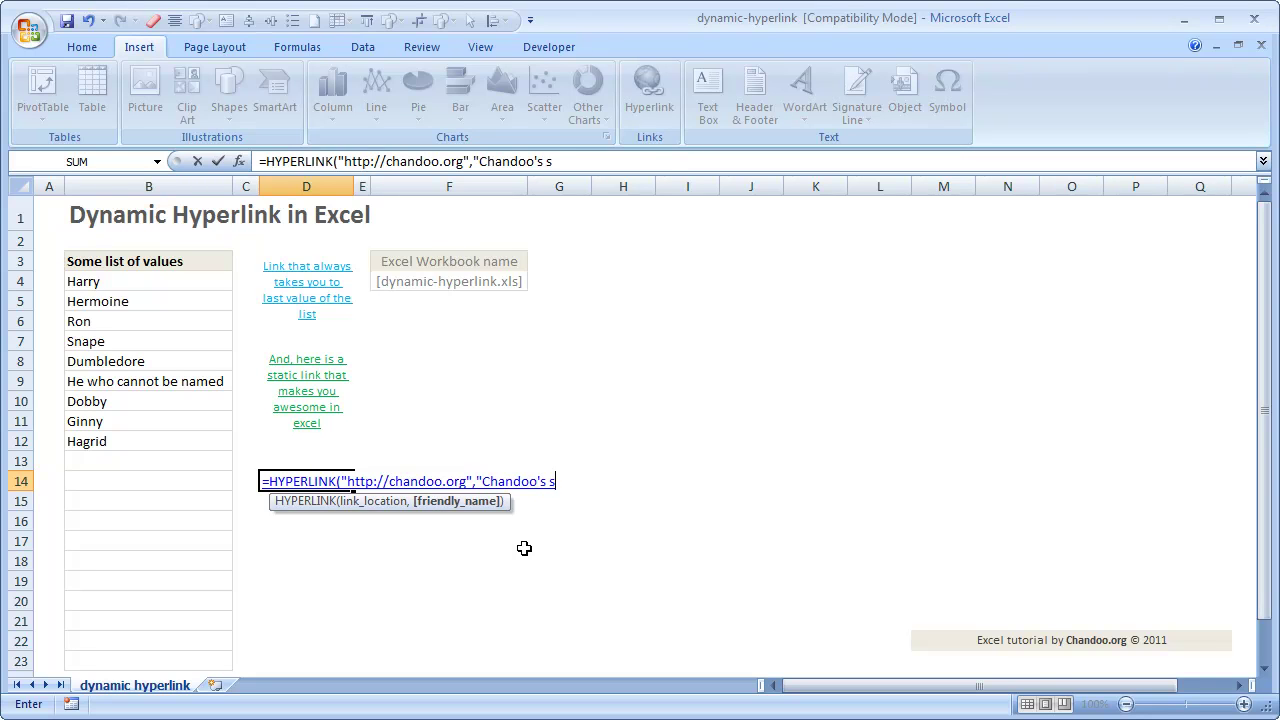
{"action": "key", "text": "BackSpace"}
{"action": "type", "text": "ite\")"}
{"action": "key", "text": "Return"}
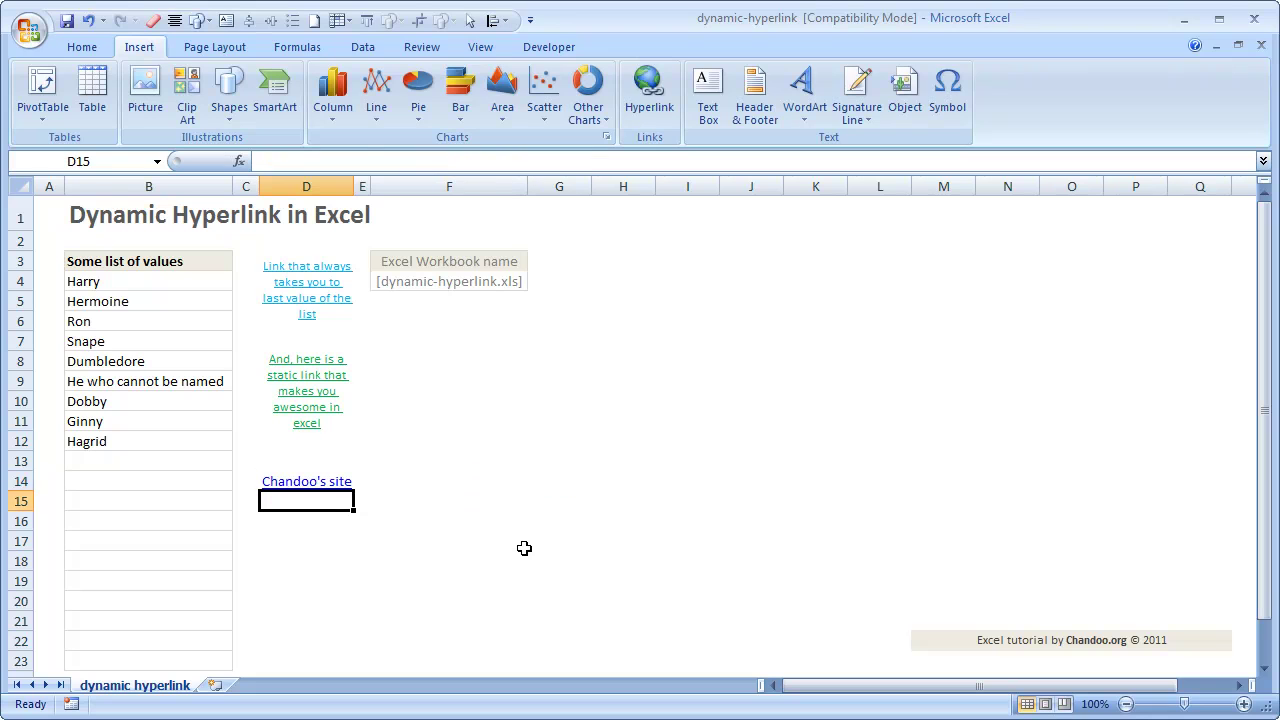
{"action": "left_click", "coordinate": [524, 548]}
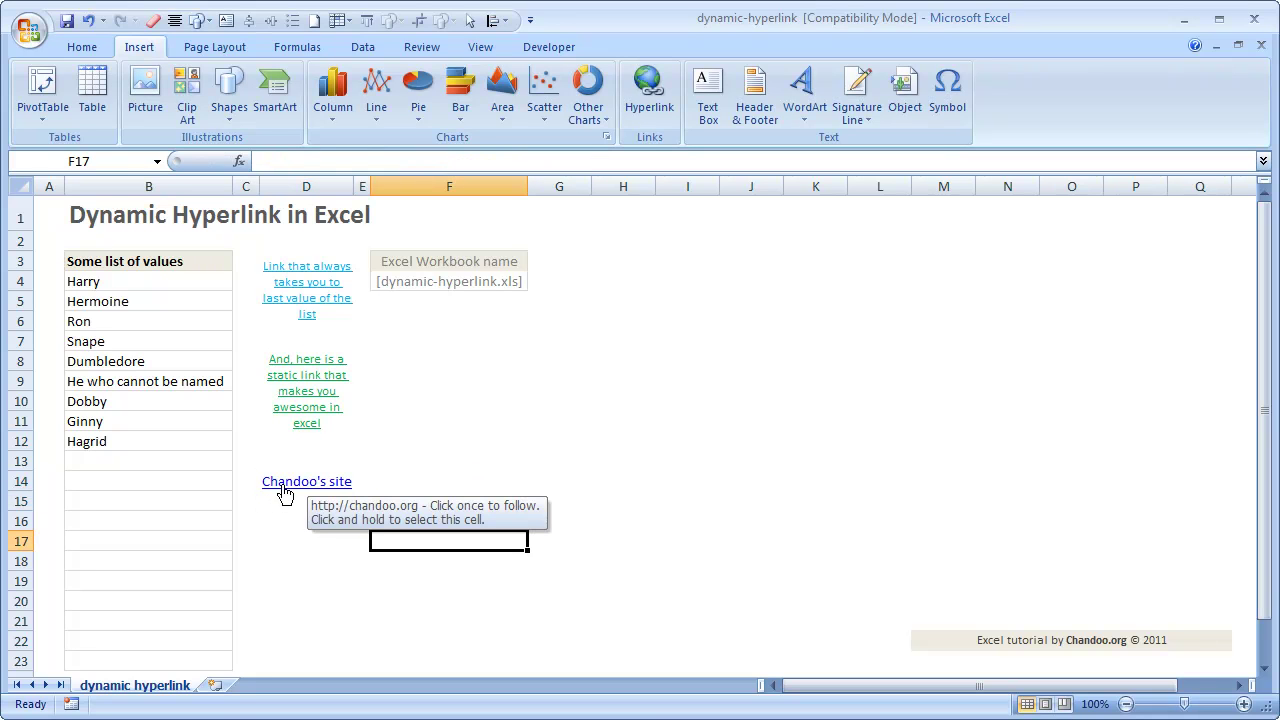
Edit D14's formula to target [dynamic-hyperlink.xls]'dynamic hyperlink'!Z34 with friendly name 'Jump to Z34'.
{"action": "key", "text": "Up"}
{"action": "key", "text": "Up"}
{"action": "key", "text": "Up"}
{"action": "key", "text": "Left"}
{"action": "key", "text": "Left"}
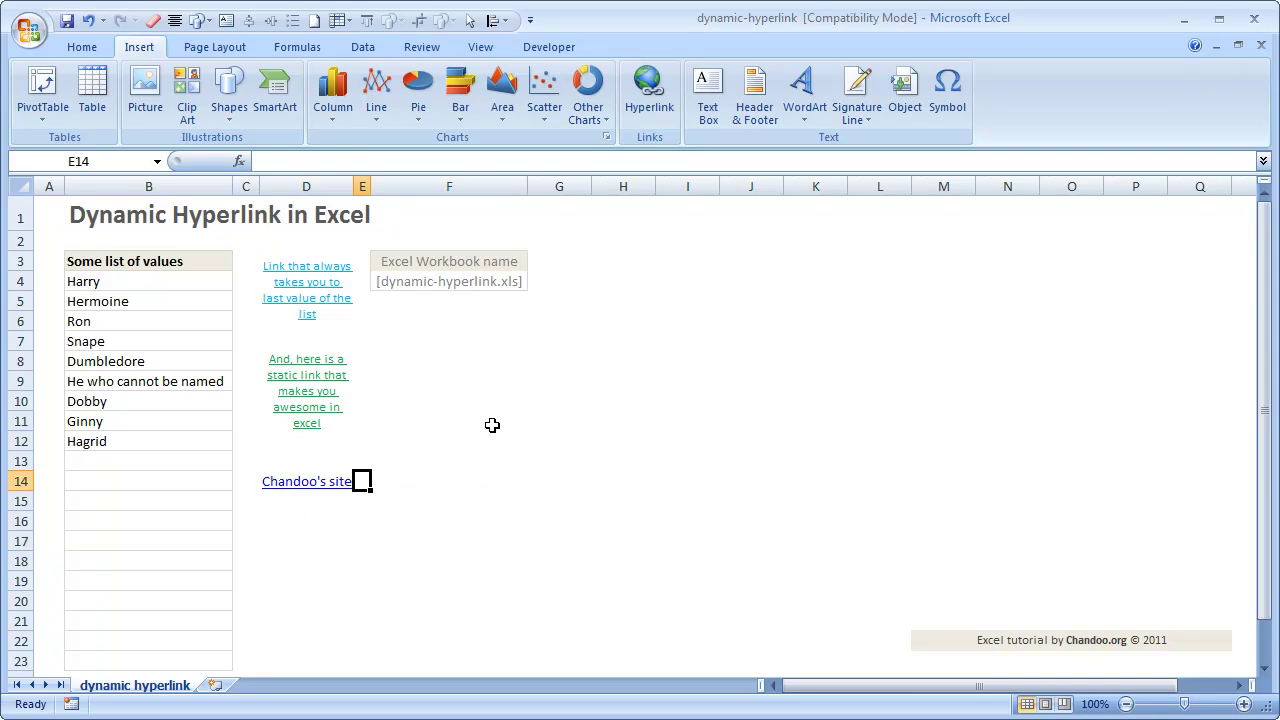
{"action": "key", "text": "F2"}
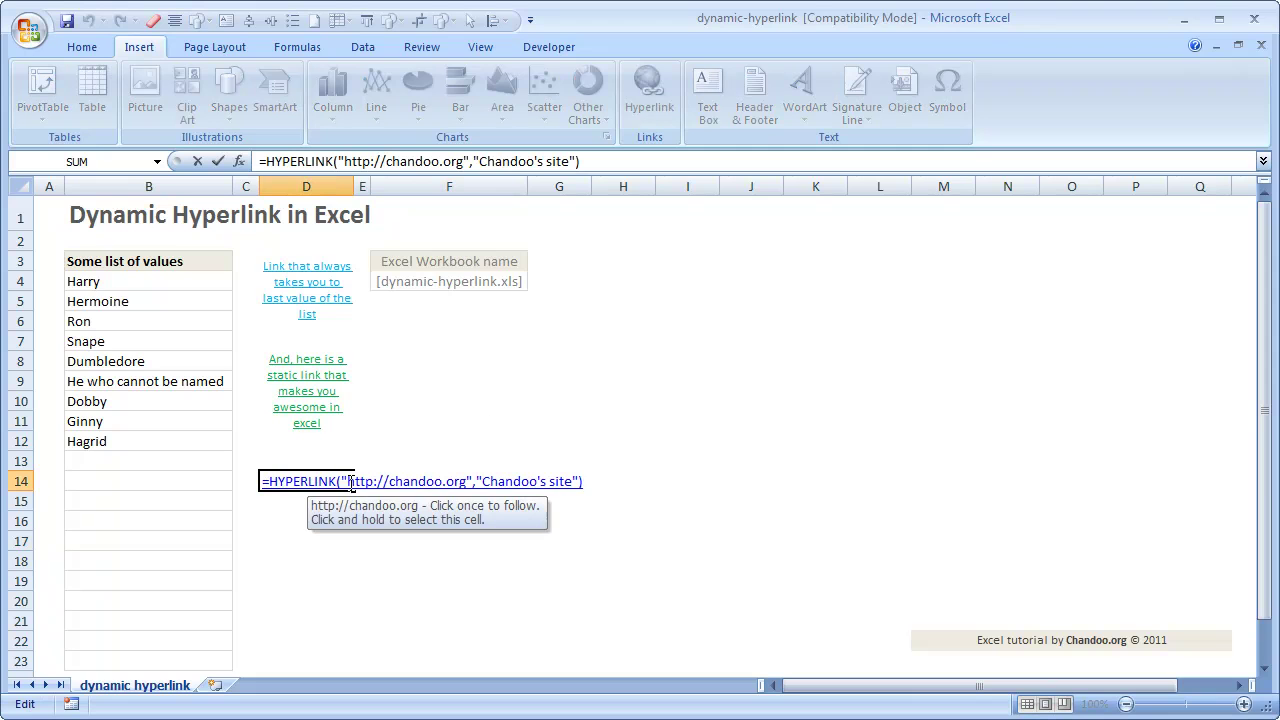
{"action": "key", "text": "shift+Right"}
{"action": "key", "text": "shift+Right"}
{"action": "key", "text": "shift+Right"}
{"action": "key", "text": "shift+Right"}
{"action": "key", "text": "shift+Right"}
{"action": "key", "text": "shift+Right"}
{"action": "key", "text": "shift+Right"}
{"action": "key", "text": "shift+Right"}
{"action": "key", "text": "shift+Right"}
{"action": "key", "text": "shift+Right"}
{"action": "key", "text": "shift+Right"}
{"action": "key", "text": "shift+Right"}
{"action": "key", "text": "shift+Right"}
{"action": "key", "text": "shift+Right"}
{"action": "key", "text": "shift+Right"}
{"action": "key", "text": "shift+Right"}
{"action": "key", "text": "shift+Right"}
{"action": "key", "text": "shift+Right"}
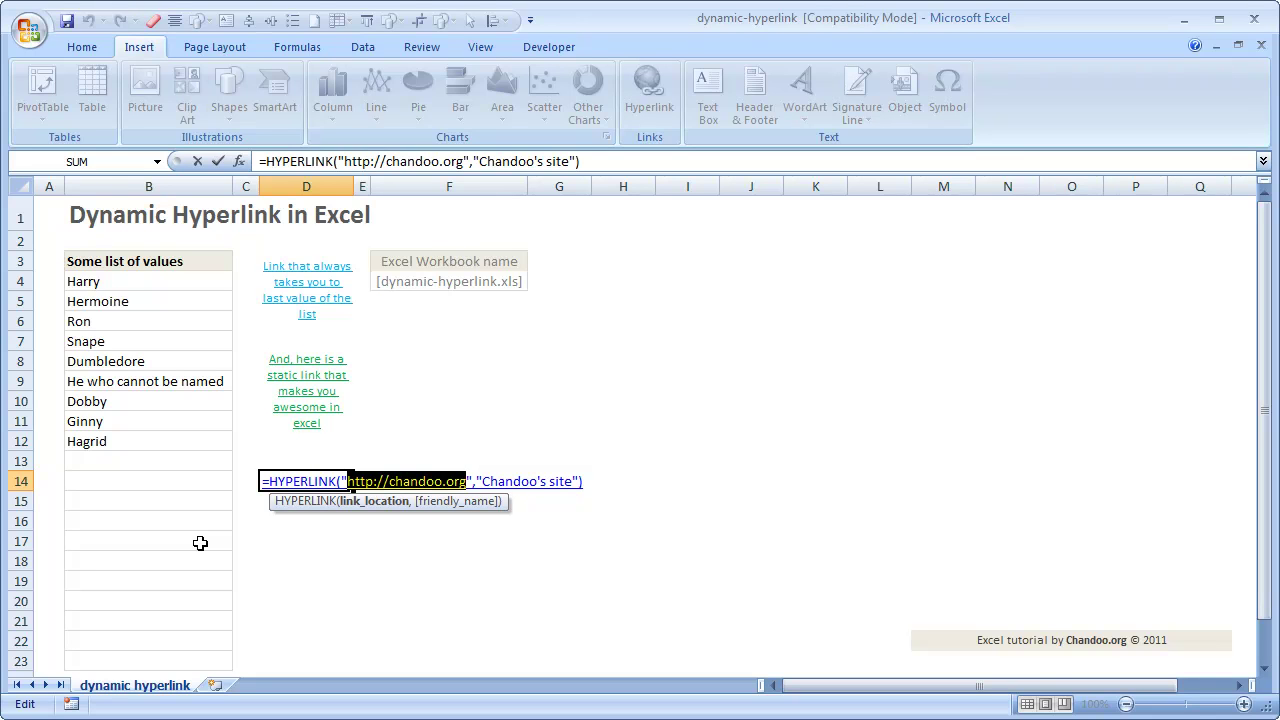
{"action": "type", "text": "["}
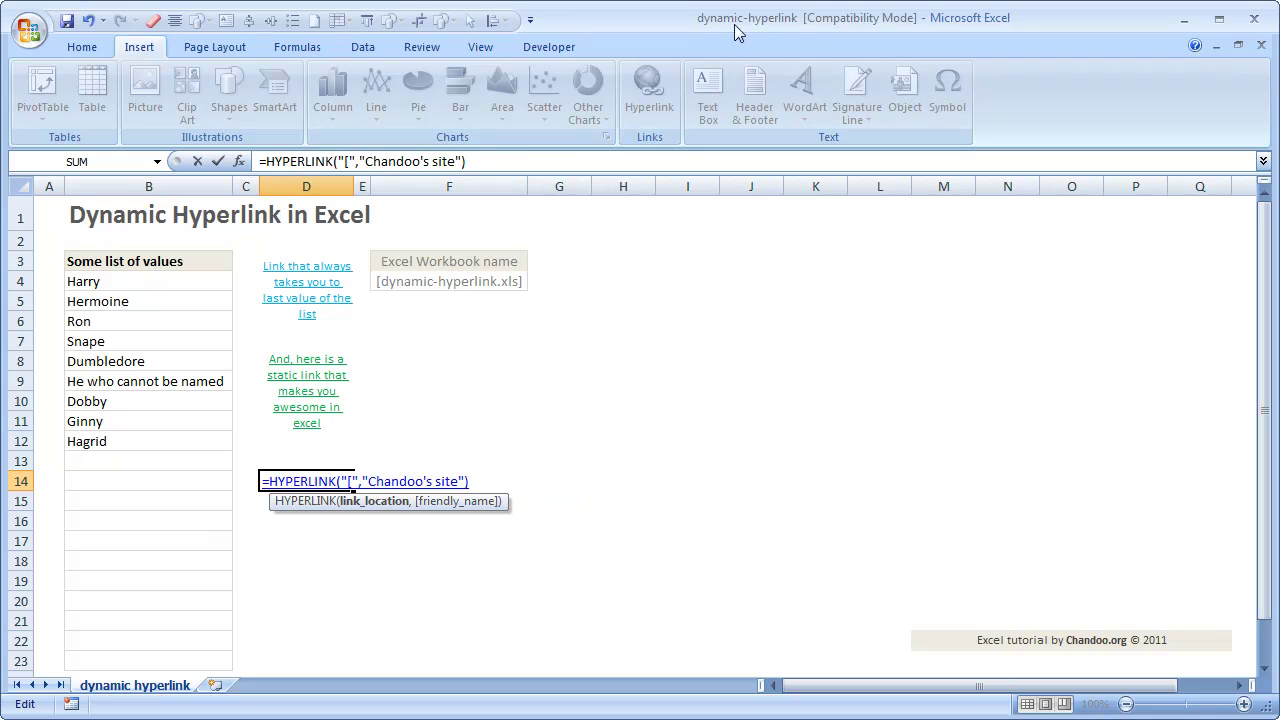
{"action": "type", "text": "dynamic-h"}
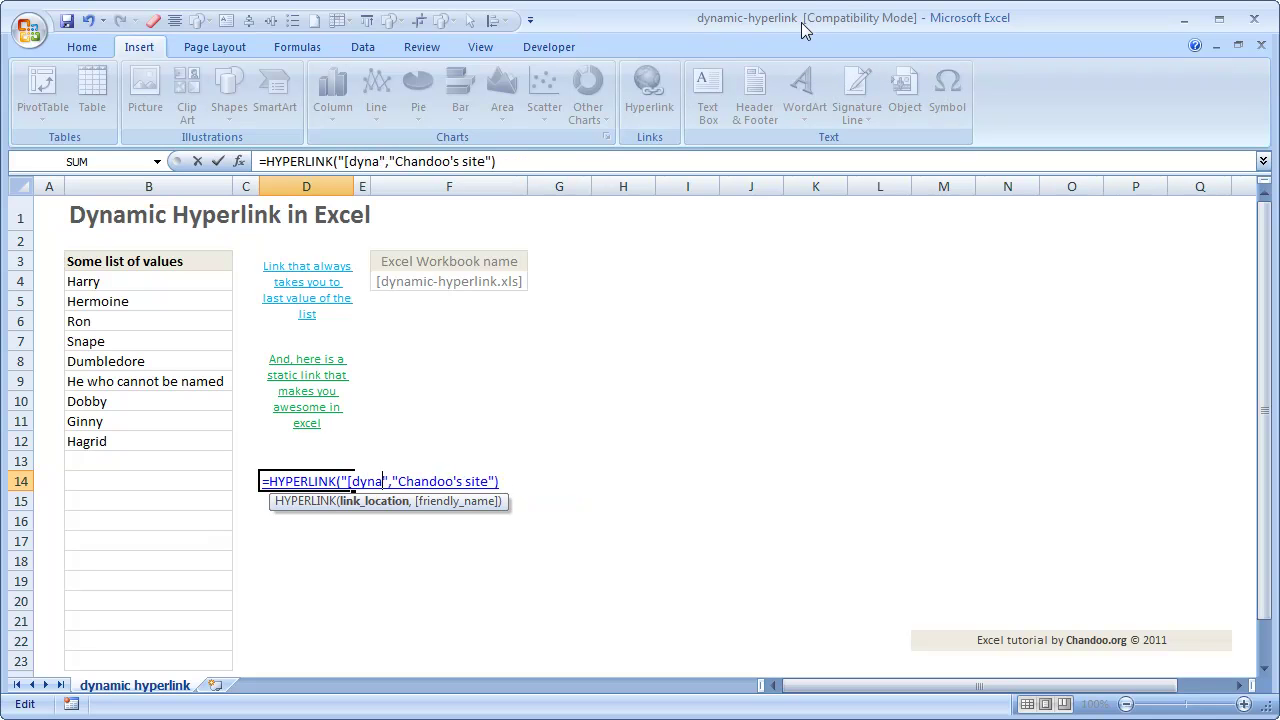
{"action": "type", "text": "yperlink"}
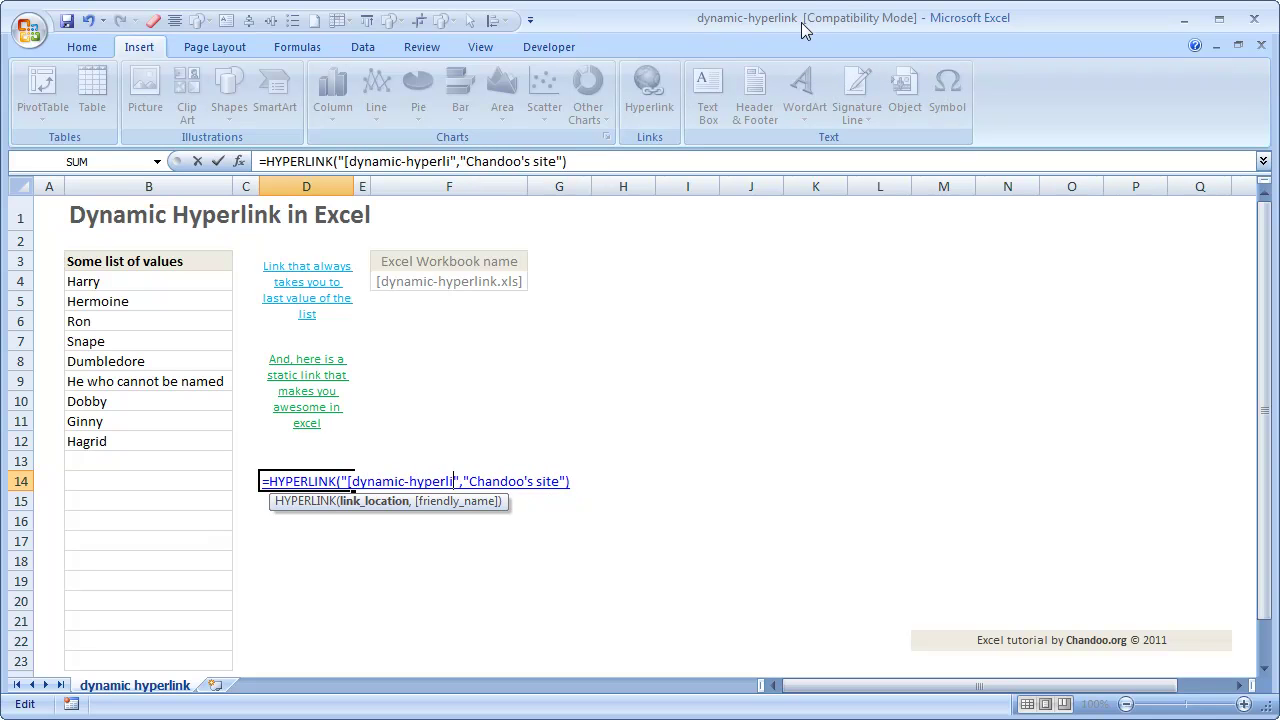
{"action": "type", "text": ".xls"}
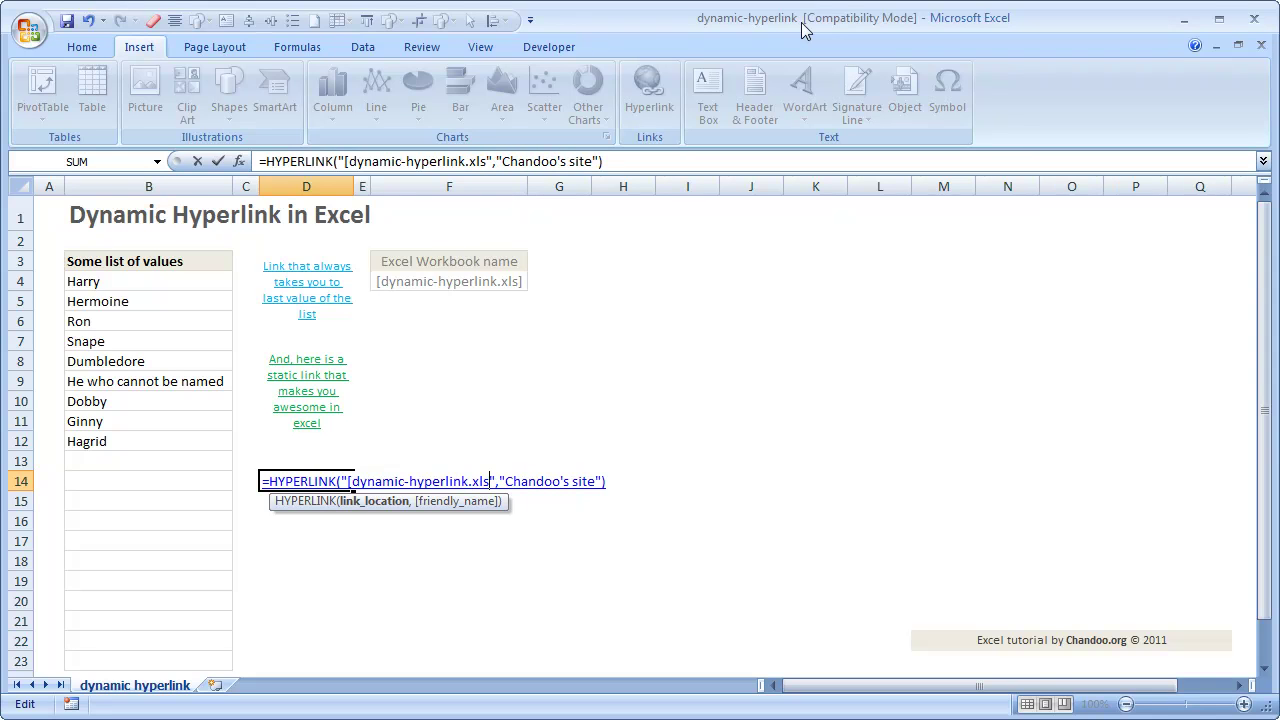
{"action": "type", "text": "]"}
{"action": "key", "text": "BackSpace"}
{"action": "type", "text": "]"}
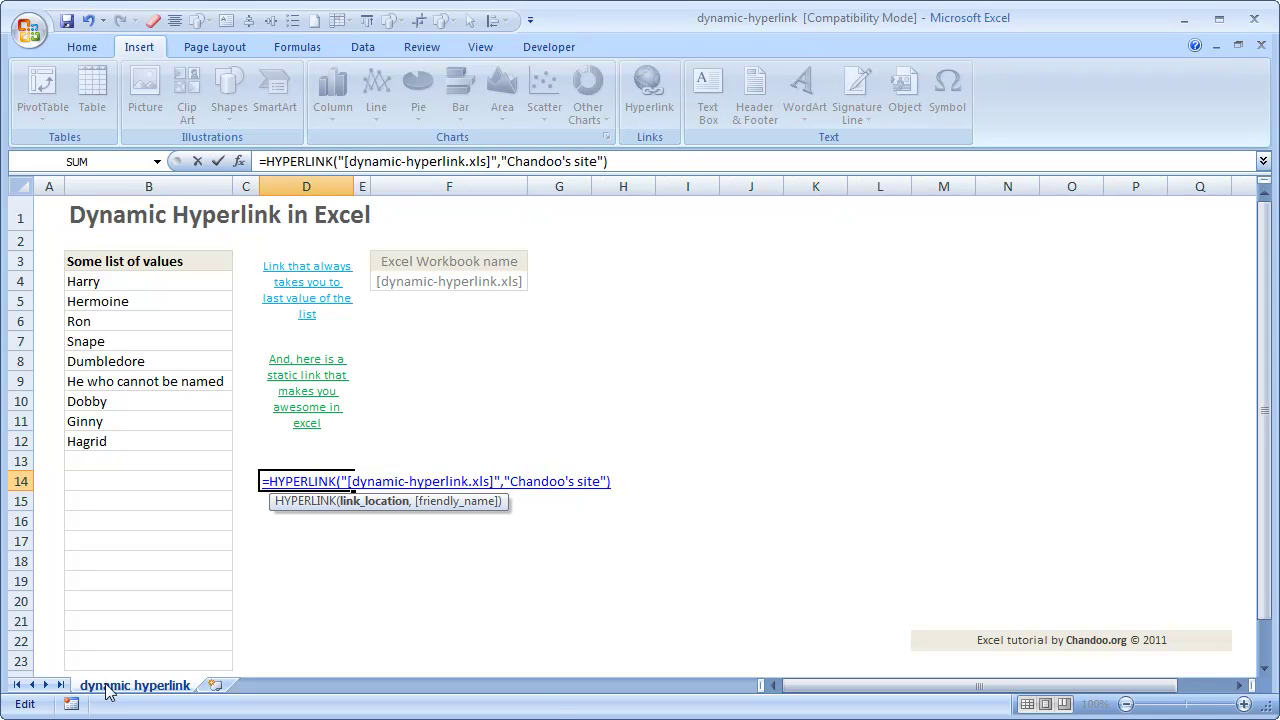
{"action": "type", "text": "'"}
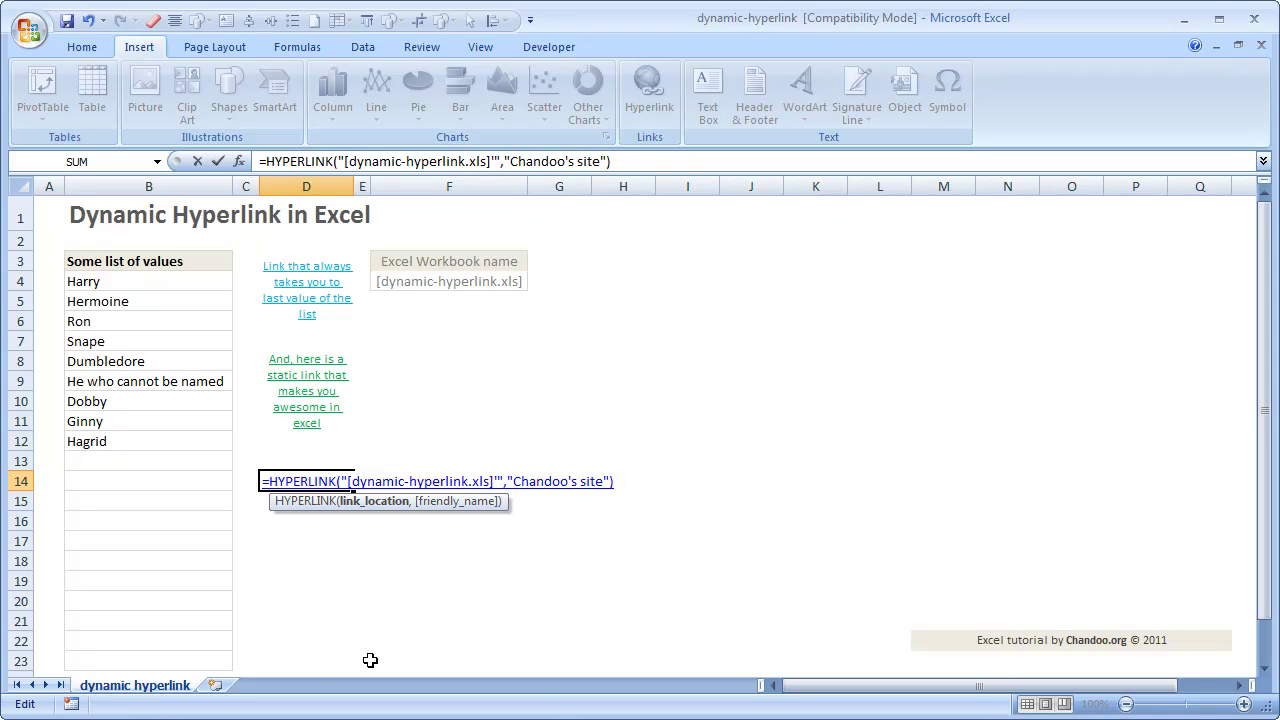
{"action": "type", "text": "dynamic hyperl"}
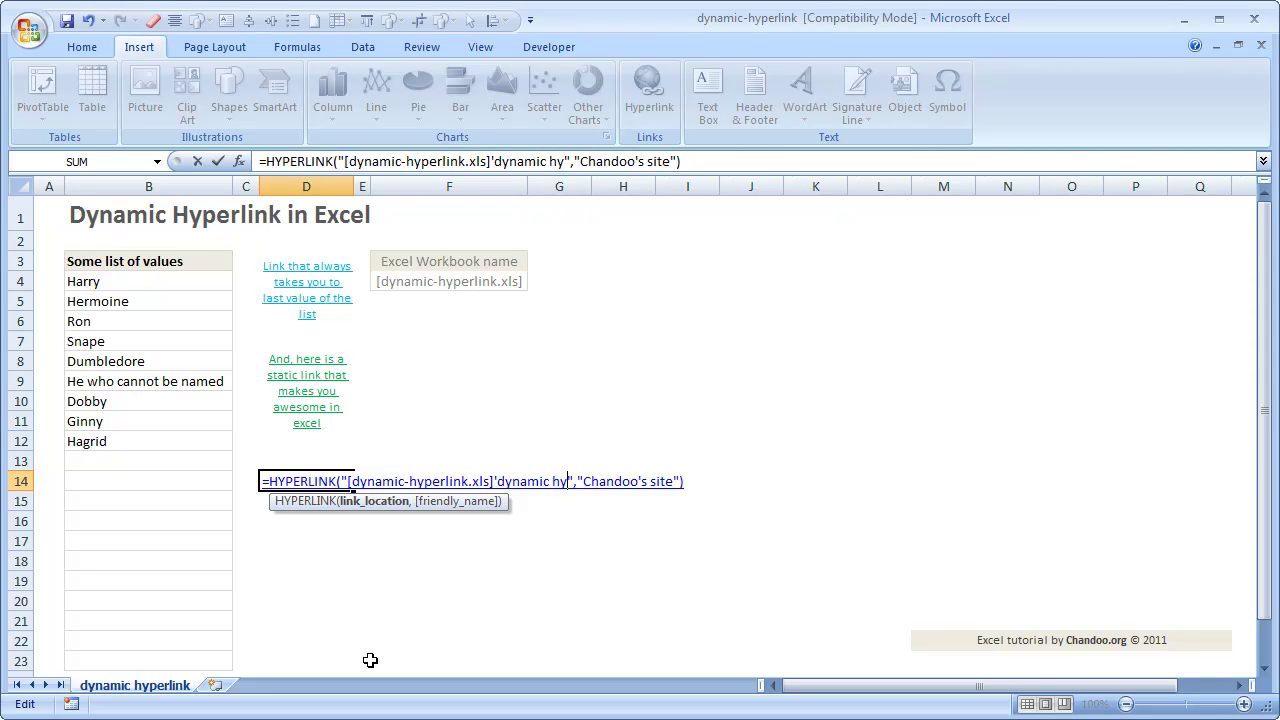
{"action": "type", "text": "ink"}
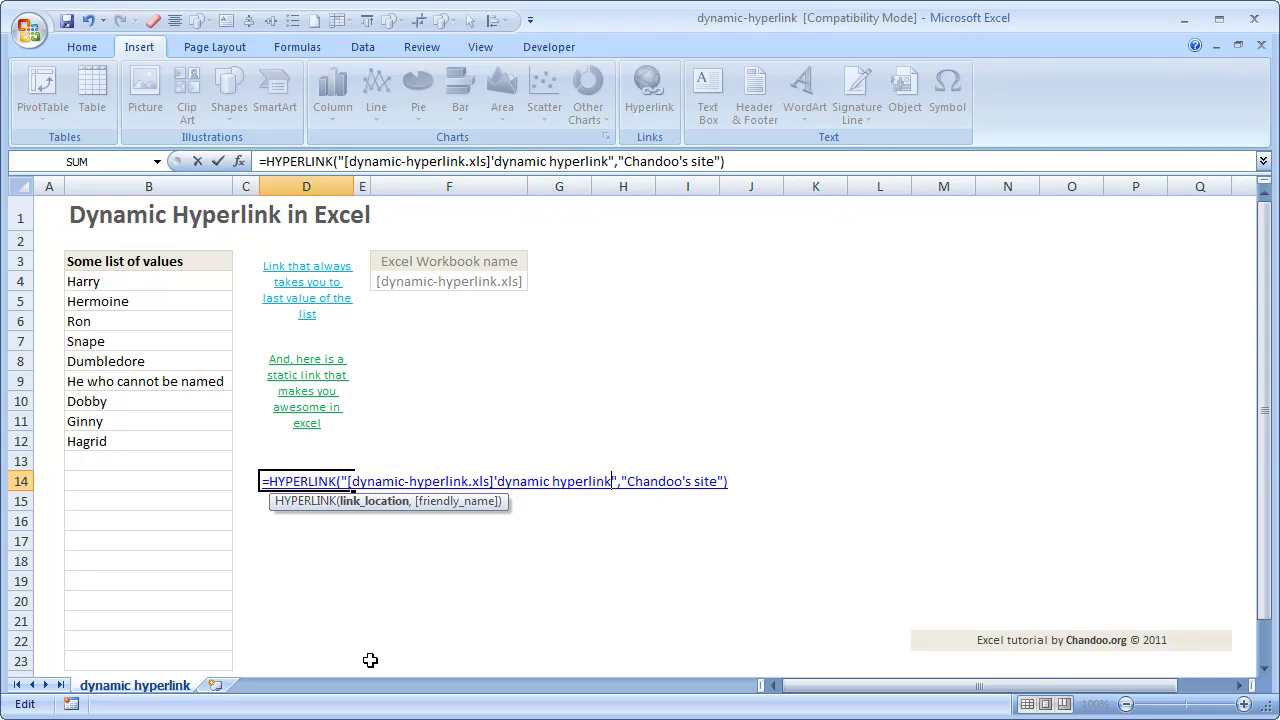
{"action": "type", "text": "'"}
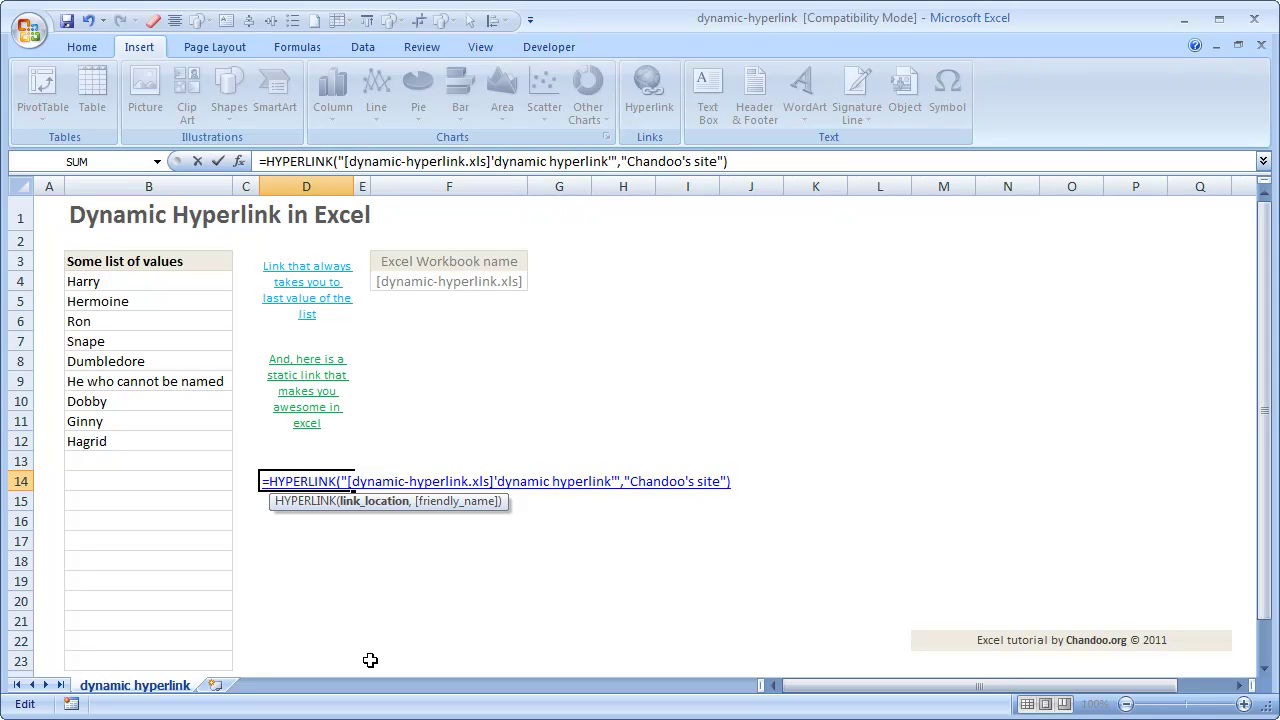
{"action": "type", "text": "Z34"}
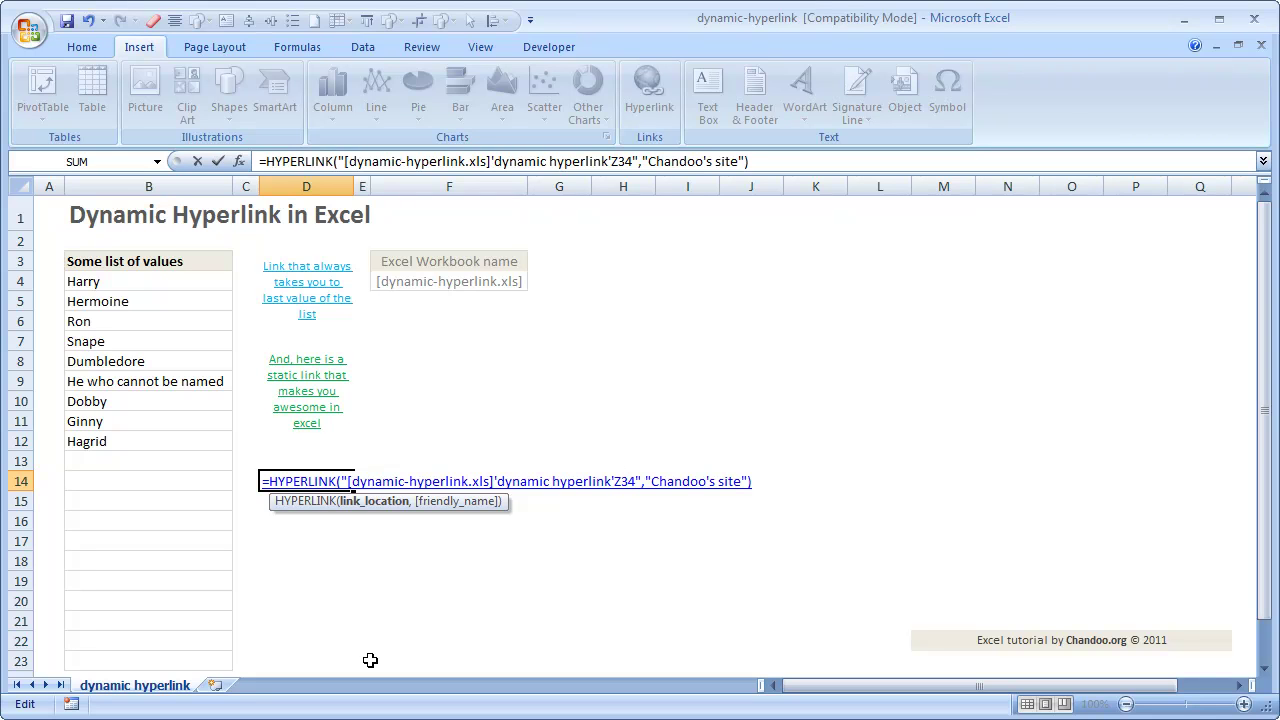
{"action": "type", "text": "!"}
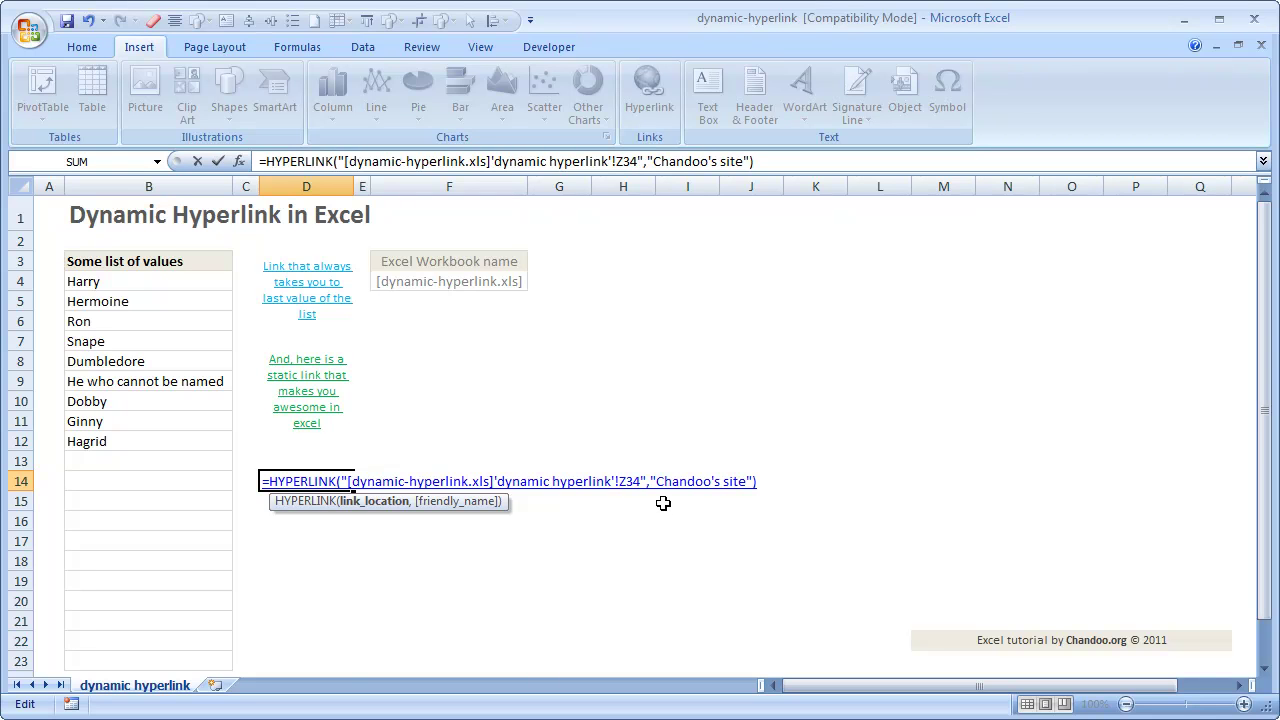
{"action": "left_click_drag", "start_coordinate": [656, 481], "coordinate": [746, 481]}
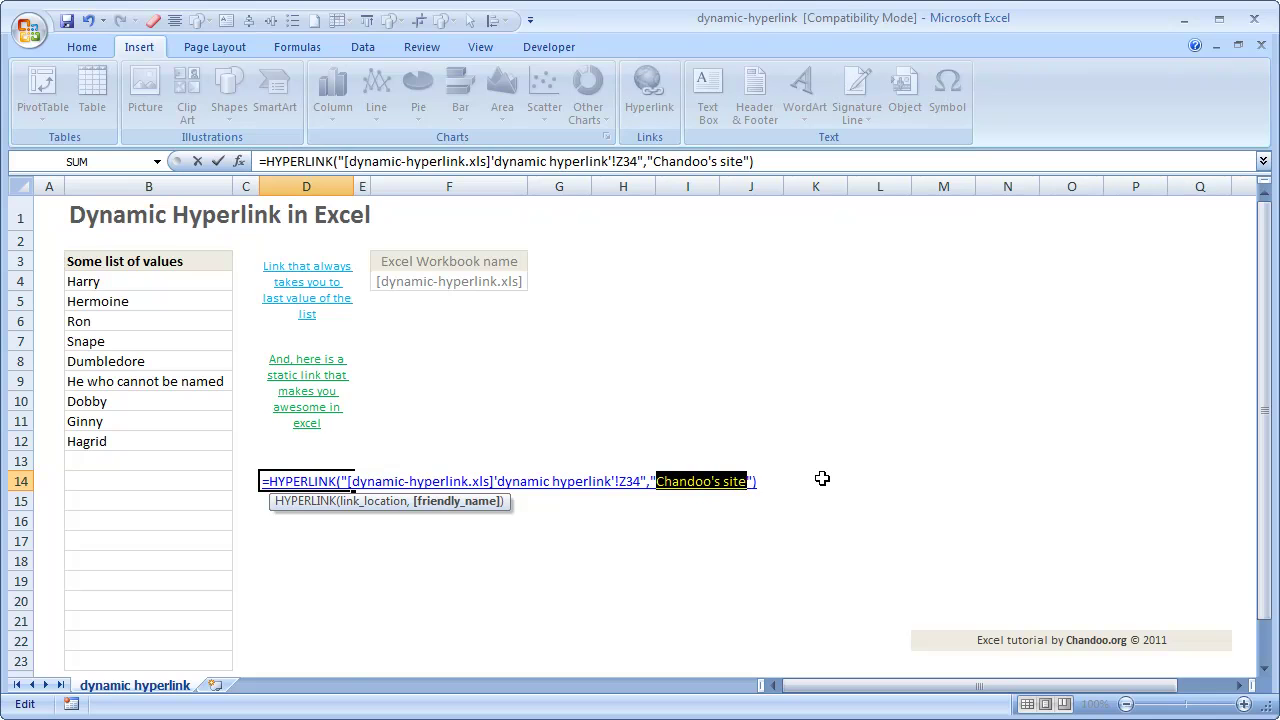
{"action": "type", "text": "Jump to"}
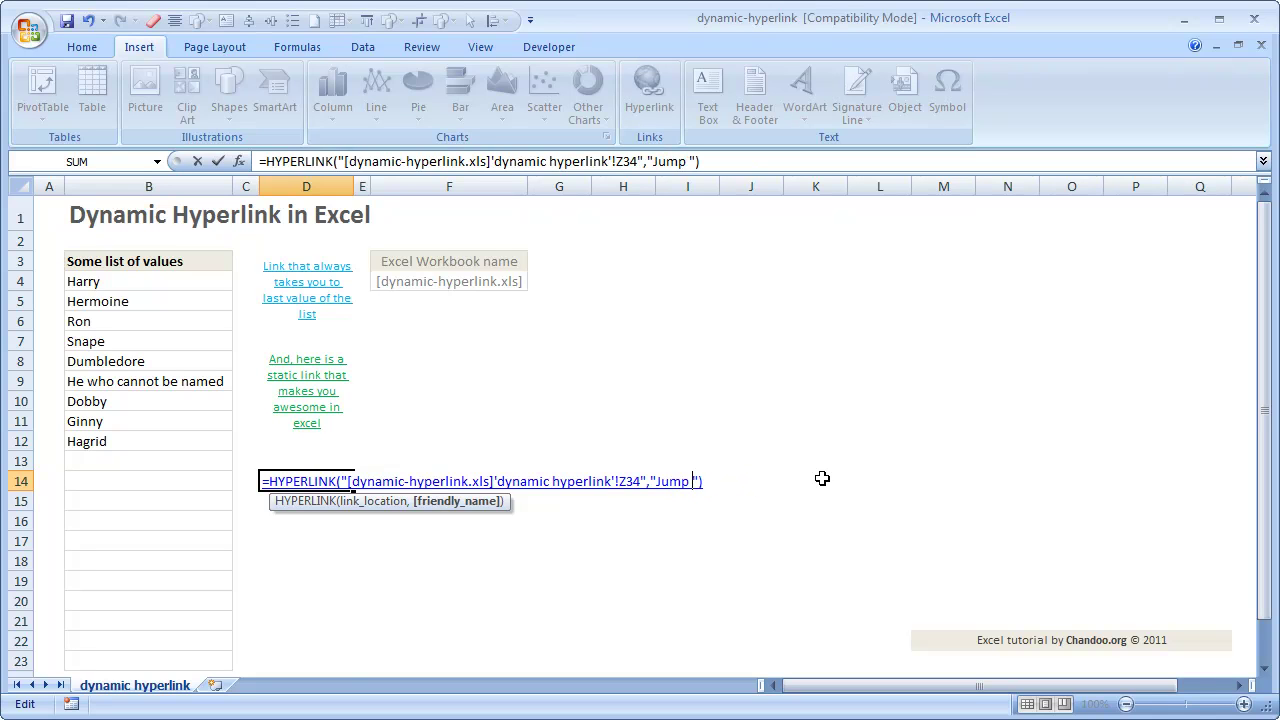
{"action": "type", "text": " Z34"}
{"action": "key", "text": "Return"}
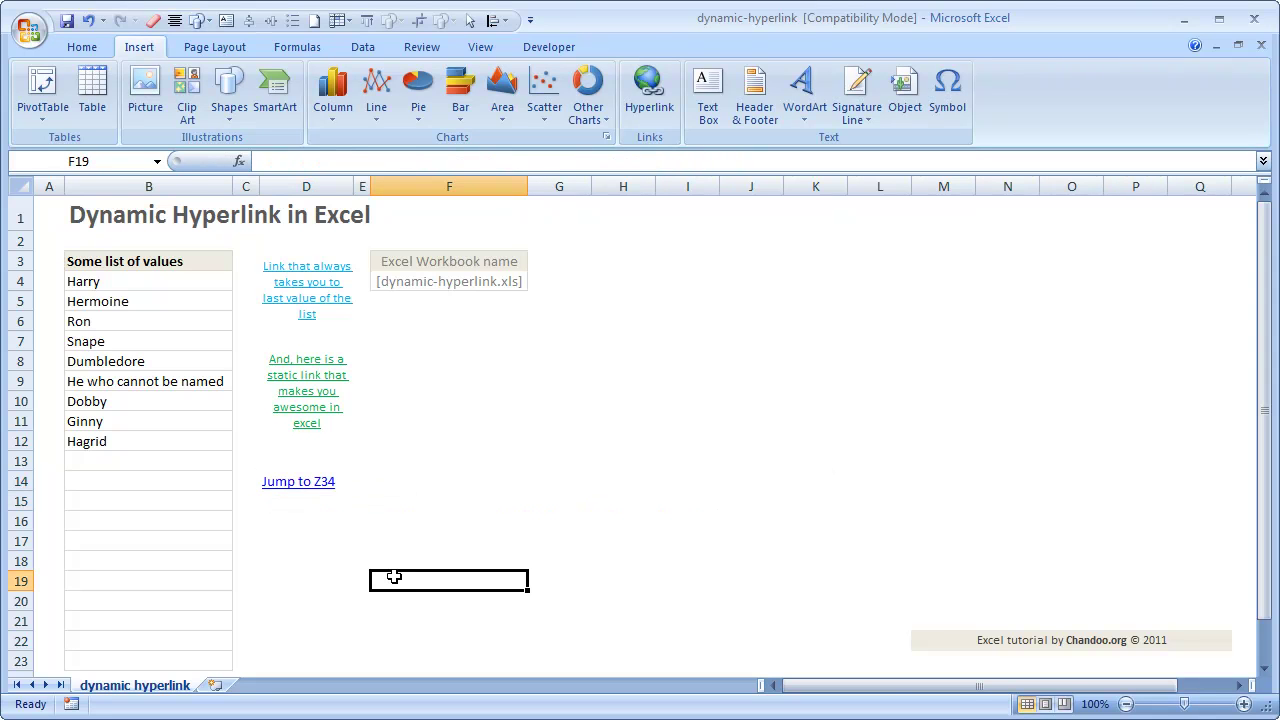
Follow the Jump to Z34 link, then scroll back to the top of the sheet.
{"action": "left_click", "coordinate": [285, 482]}
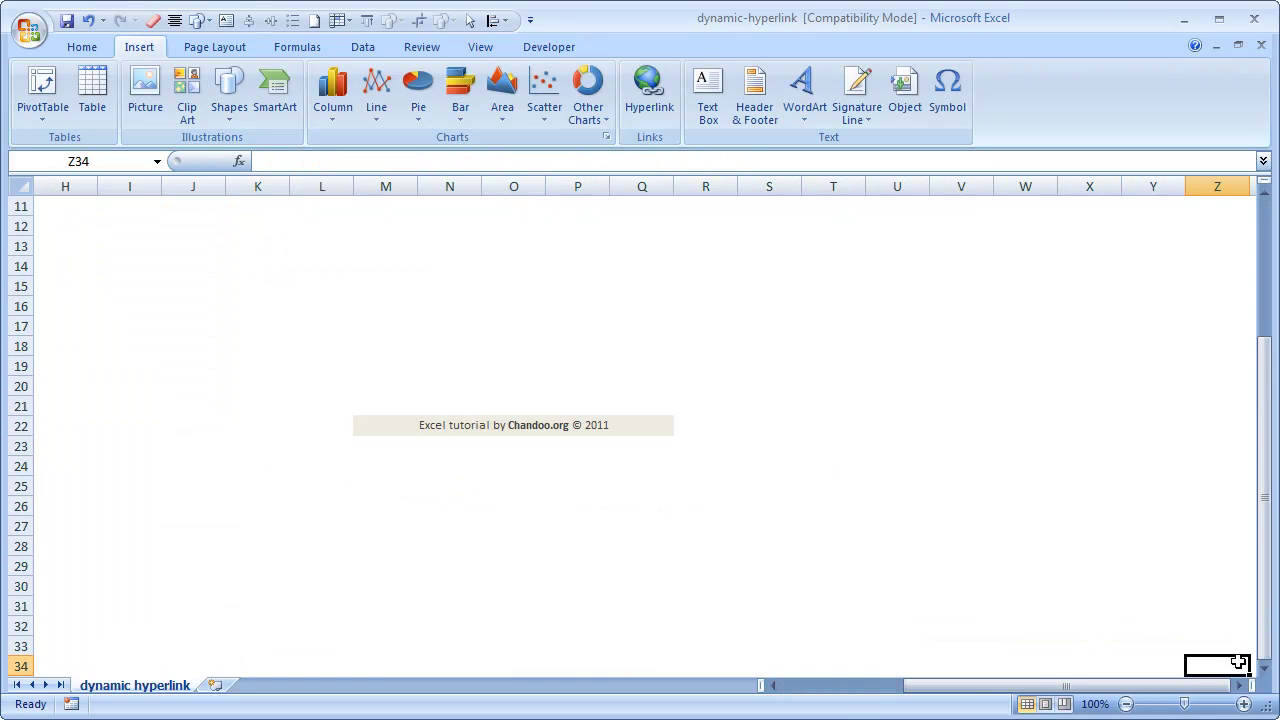
{"action": "left_click", "coordinate": [810, 688]}
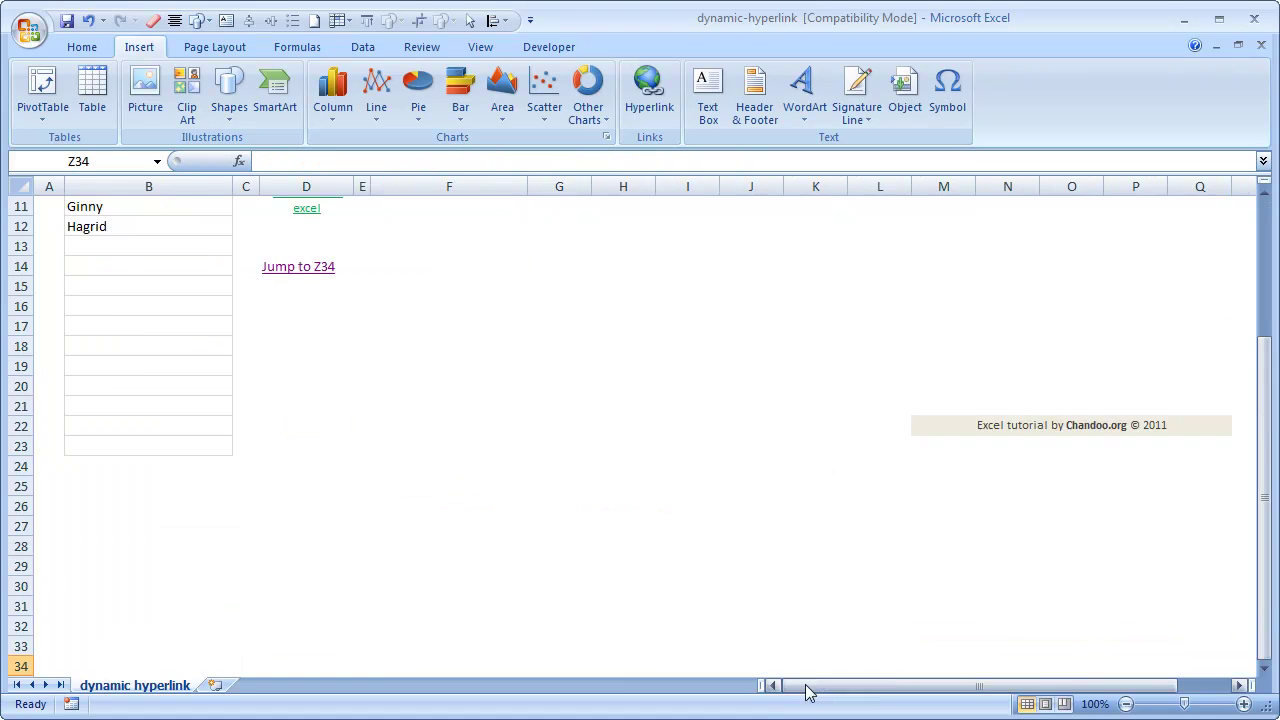
{"action": "scroll", "coordinate": [561, 525], "scroll_direction": "up", "scroll_amount": 3}
{"action": "scroll", "coordinate": [561, 525], "scroll_direction": "up", "scroll_amount": 1}
{"action": "left_click", "coordinate": [380, 465]}
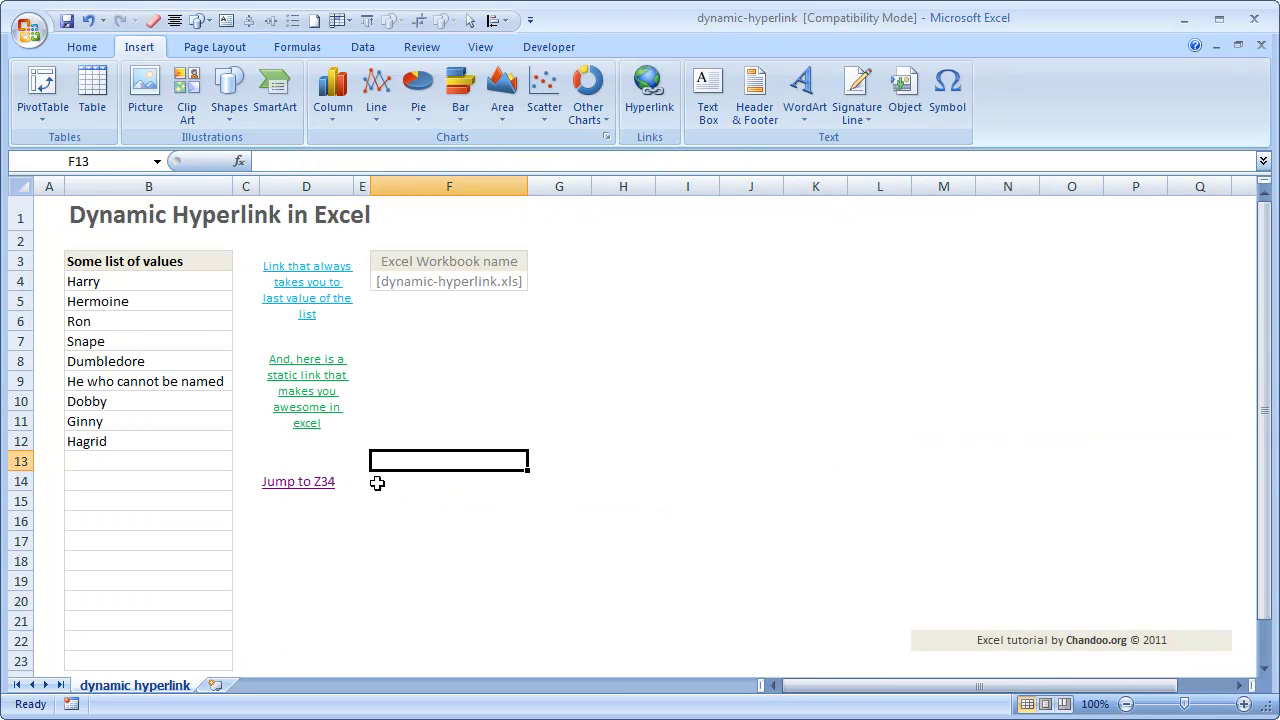
Inspect D14's Z34 formula unchanged, then open D3's last-value link formula for editing.
{"action": "left_click", "coordinate": [352, 484]}
{"action": "key", "text": "F2"}
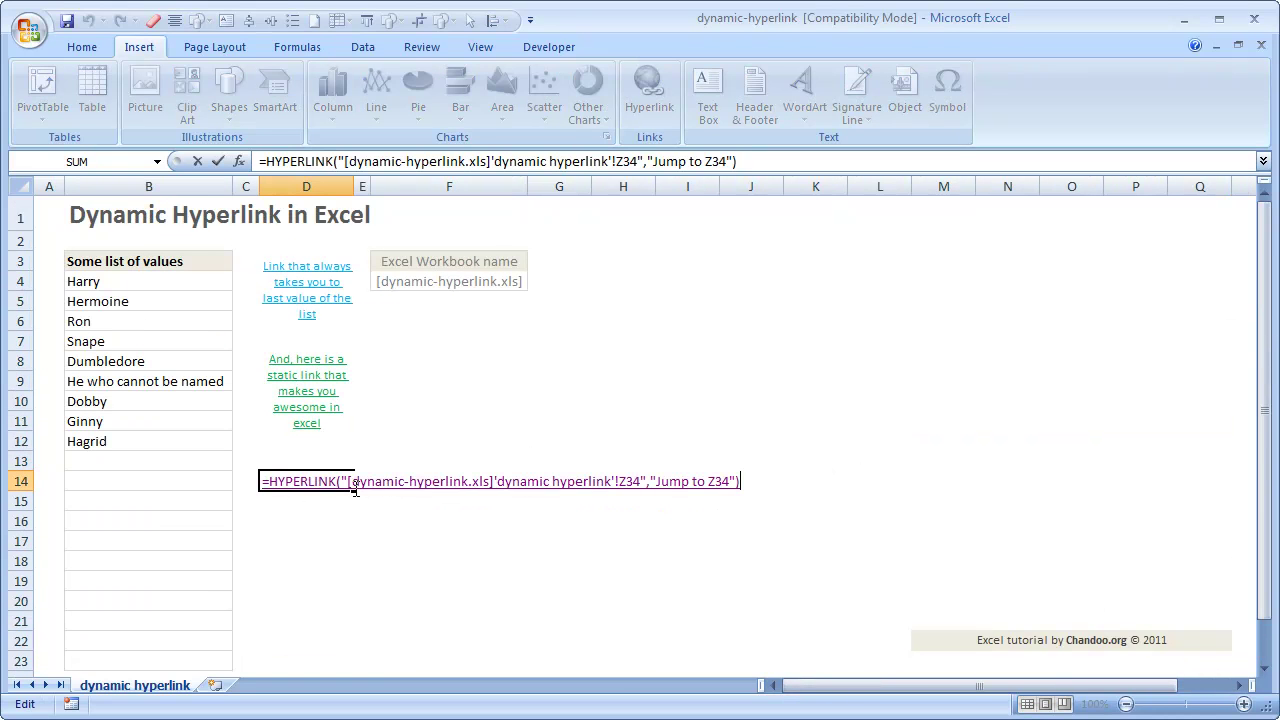
{"action": "left_click_drag", "start_coordinate": [619, 481], "coordinate": [643, 484]}
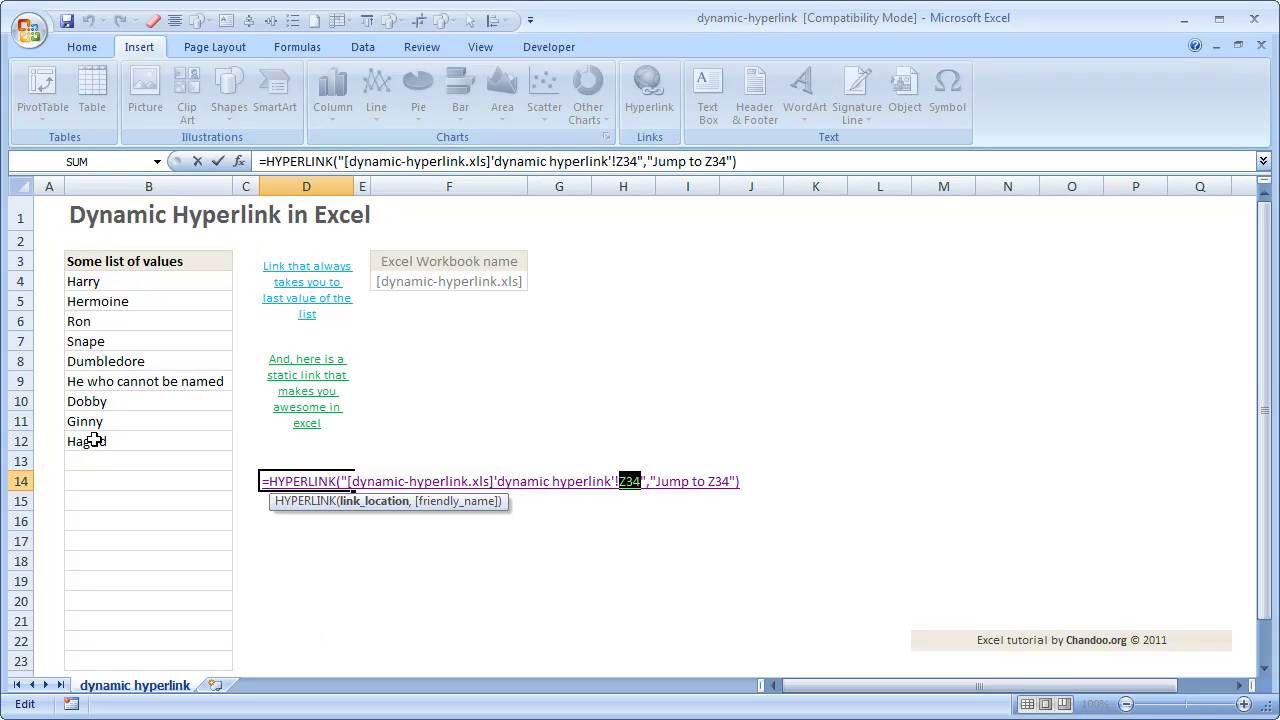
{"action": "key", "text": "ctrl+Return"}
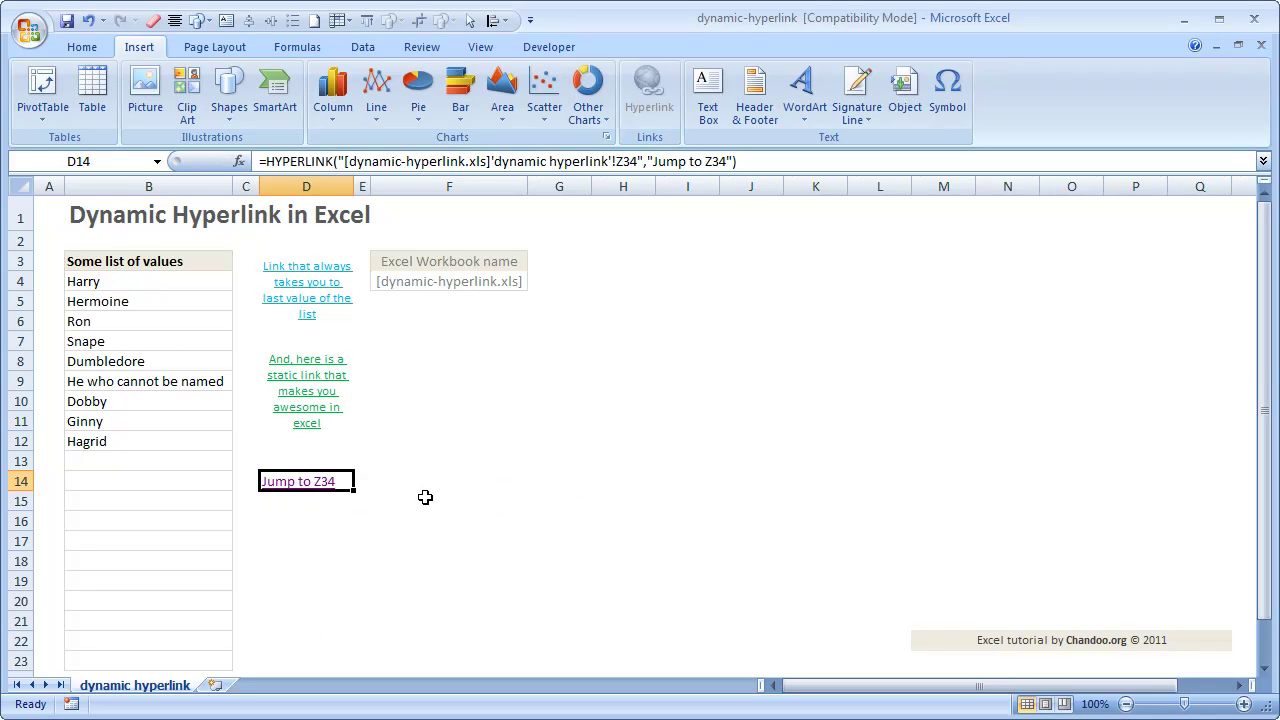
{"action": "key", "text": "Up"}
{"action": "key", "text": "Up"}
{"action": "key", "text": "Up"}
{"action": "key", "text": "Up"}
{"action": "key", "text": "Up"}
{"action": "key", "text": "Up"}
{"action": "key", "text": "Down"}
{"action": "key", "text": "F2"}
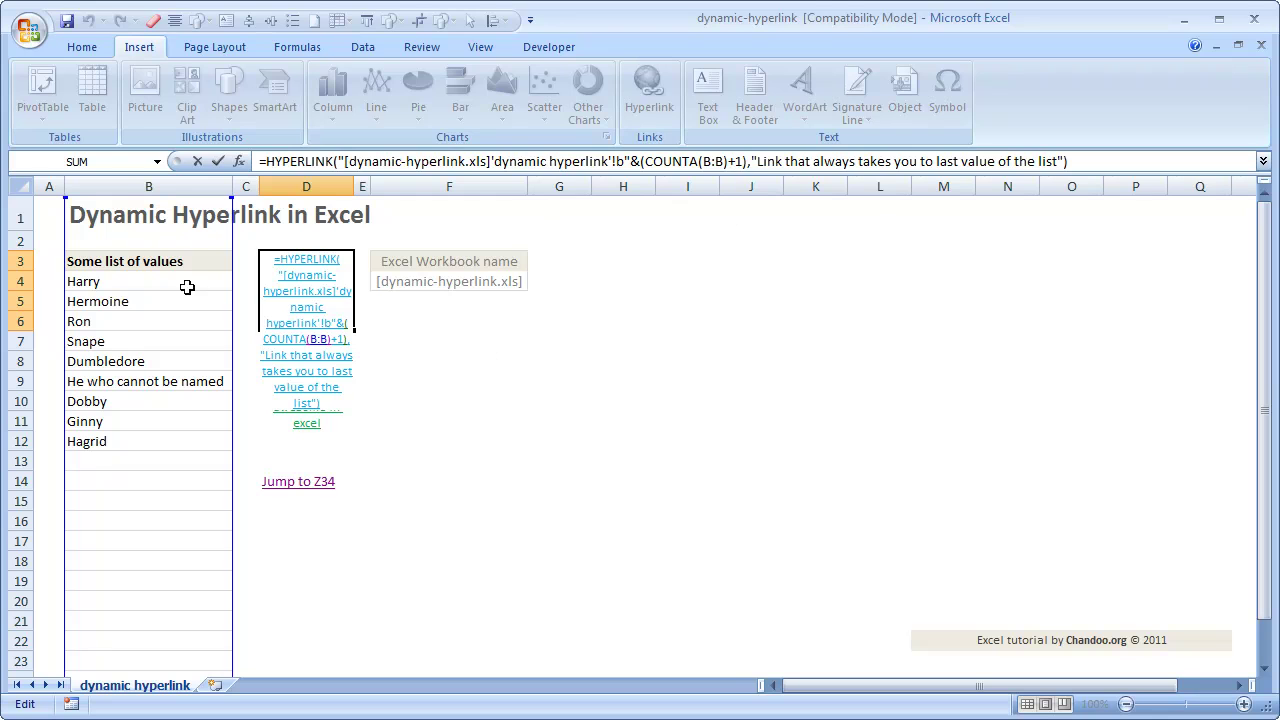
Review D3's COUNTA(B:B) formula and follow its link to the last name, Hagrid.
{"action": "key", "text": "Escape"}
{"action": "left_click", "coordinate": [153, 264]}
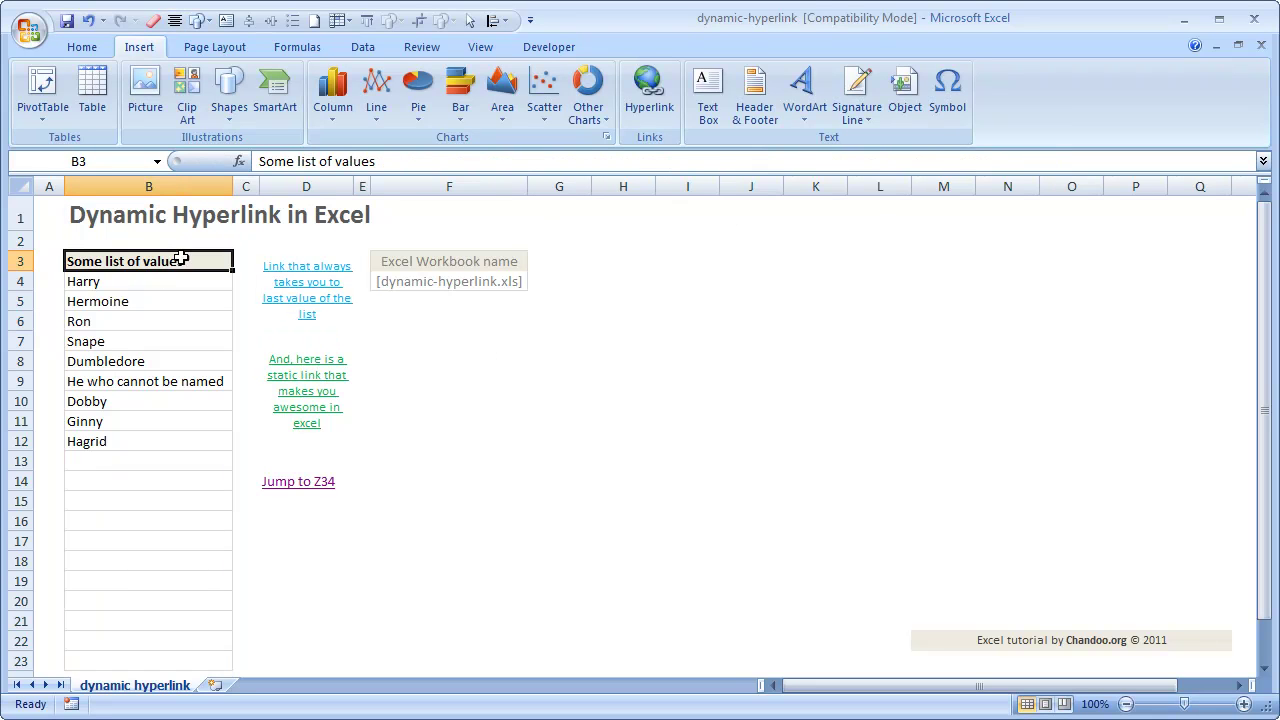
{"action": "left_click", "coordinate": [372, 338]}
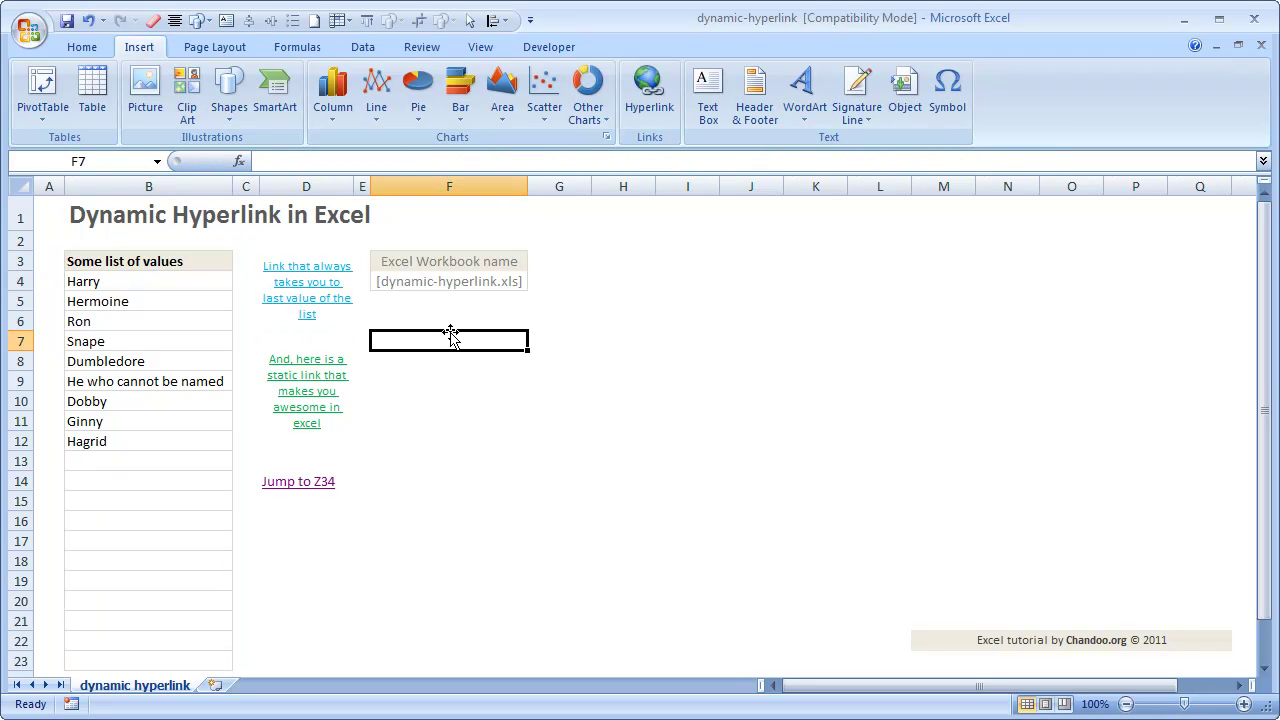
{"action": "key", "text": "Up"}
{"action": "key", "text": "Up"}
{"action": "key", "text": "Left"}
{"action": "key", "text": "Left"}
{"action": "key", "text": "F2"}
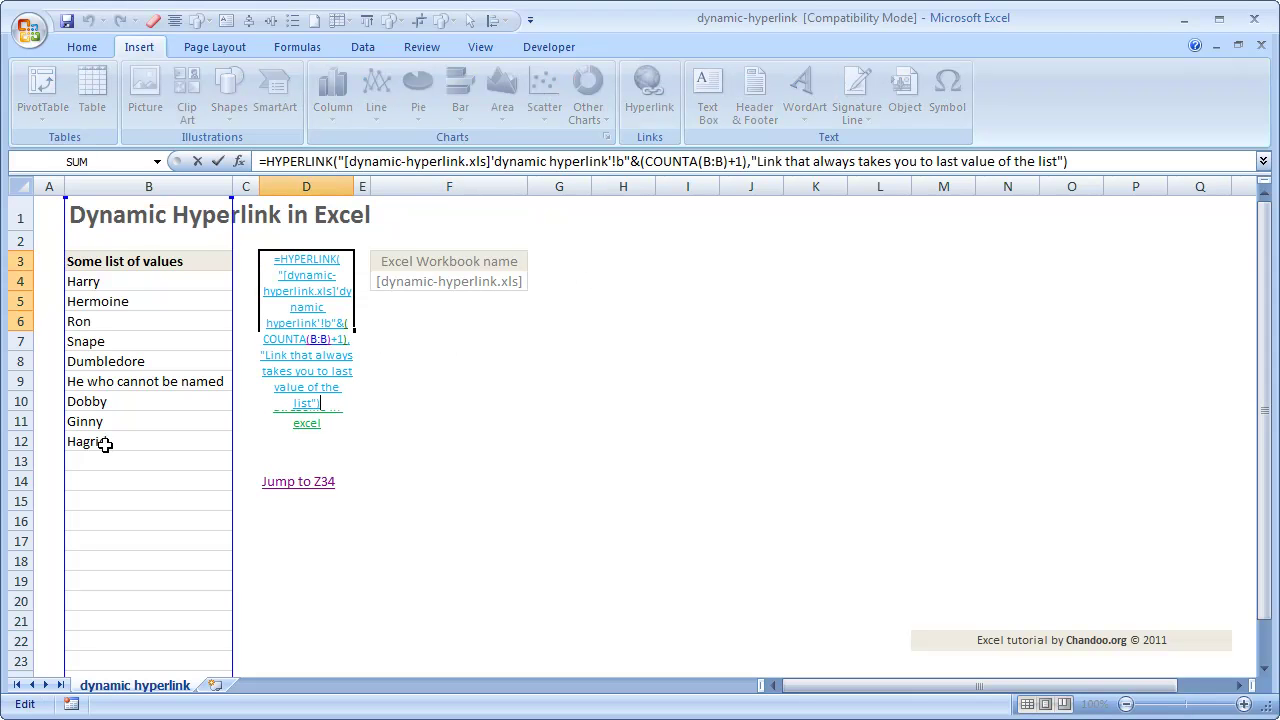
{"action": "key", "text": "Escape"}
{"action": "left_click", "coordinate": [310, 290]}
Add Voldemort in B13 and Snape in B14 below the names list.
{"action": "left_click", "coordinate": [110, 462]}
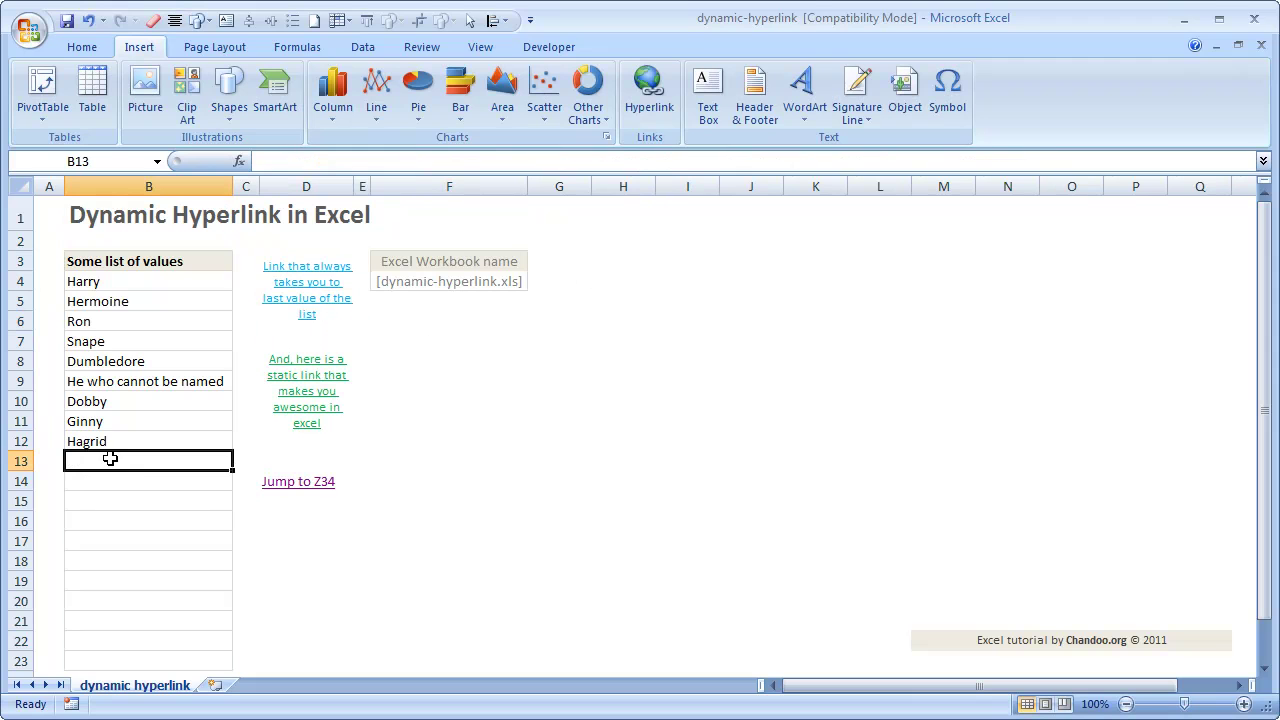
{"action": "type", "text": "V"}
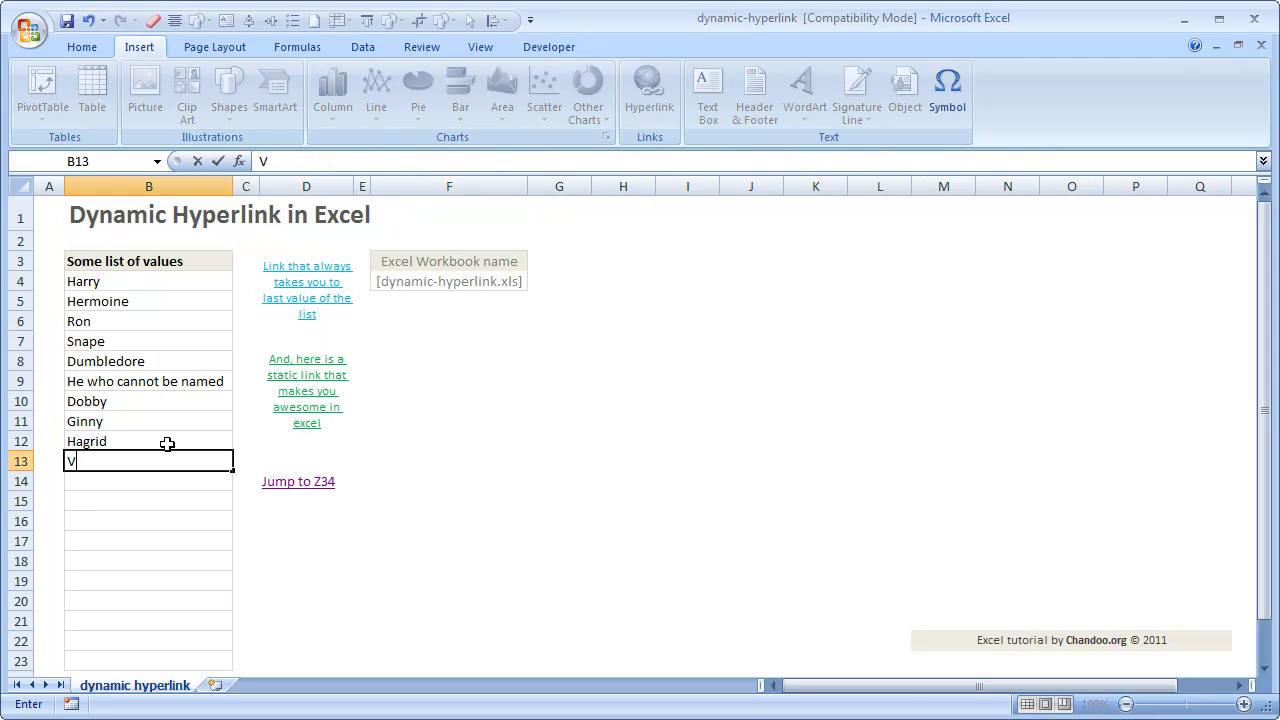
{"action": "type", "text": "oldemort"}
{"action": "key", "text": "Return"}
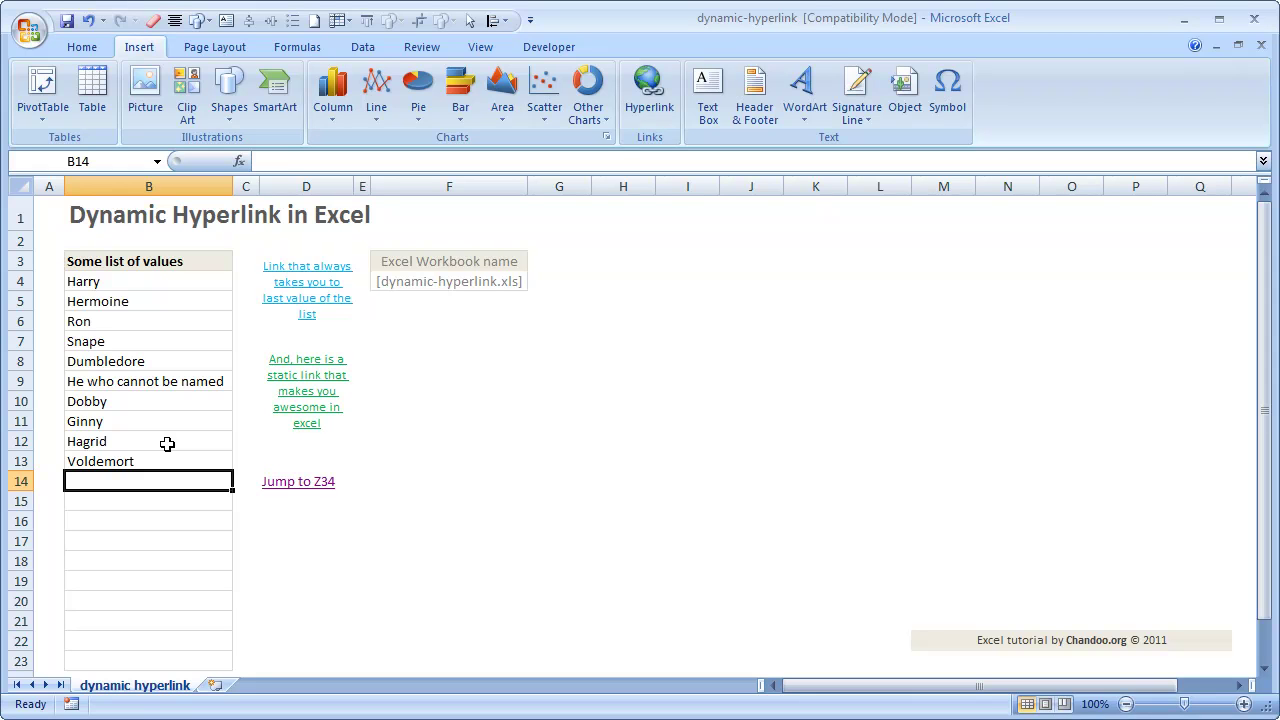
{"action": "type", "text": "Snape"}
{"action": "key", "text": "Return"}
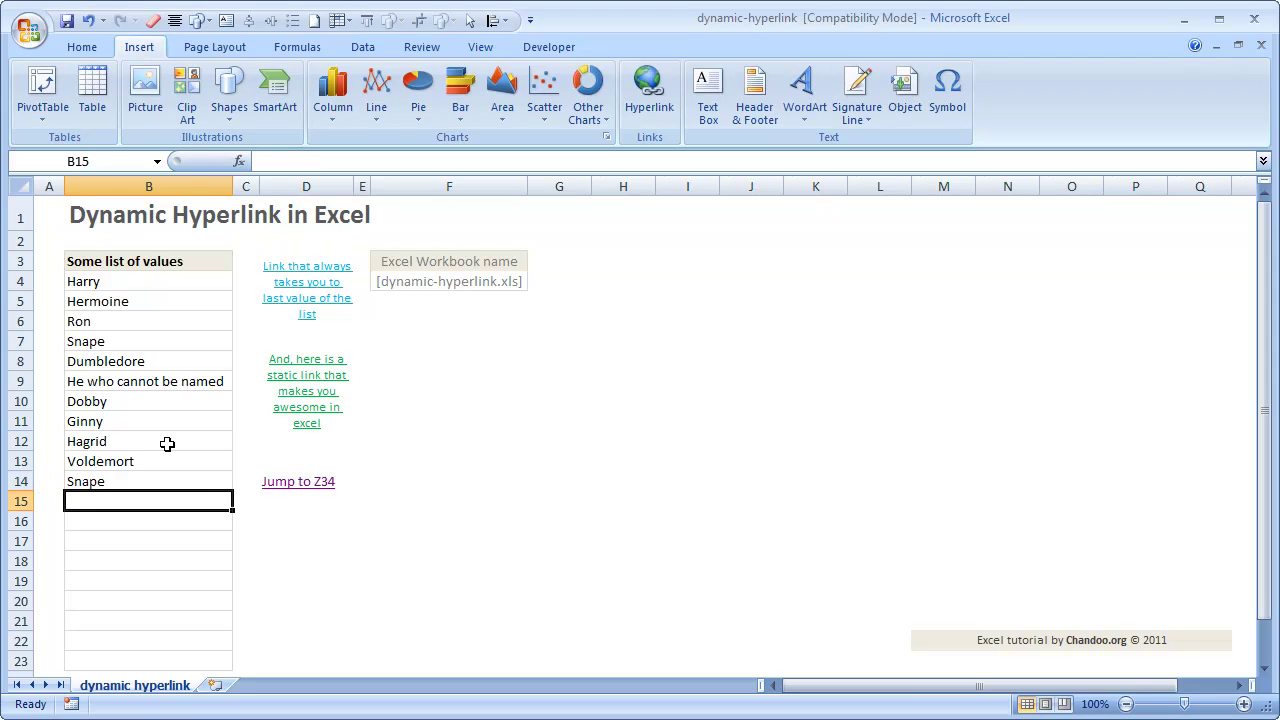
{"action": "key", "text": "Up"}
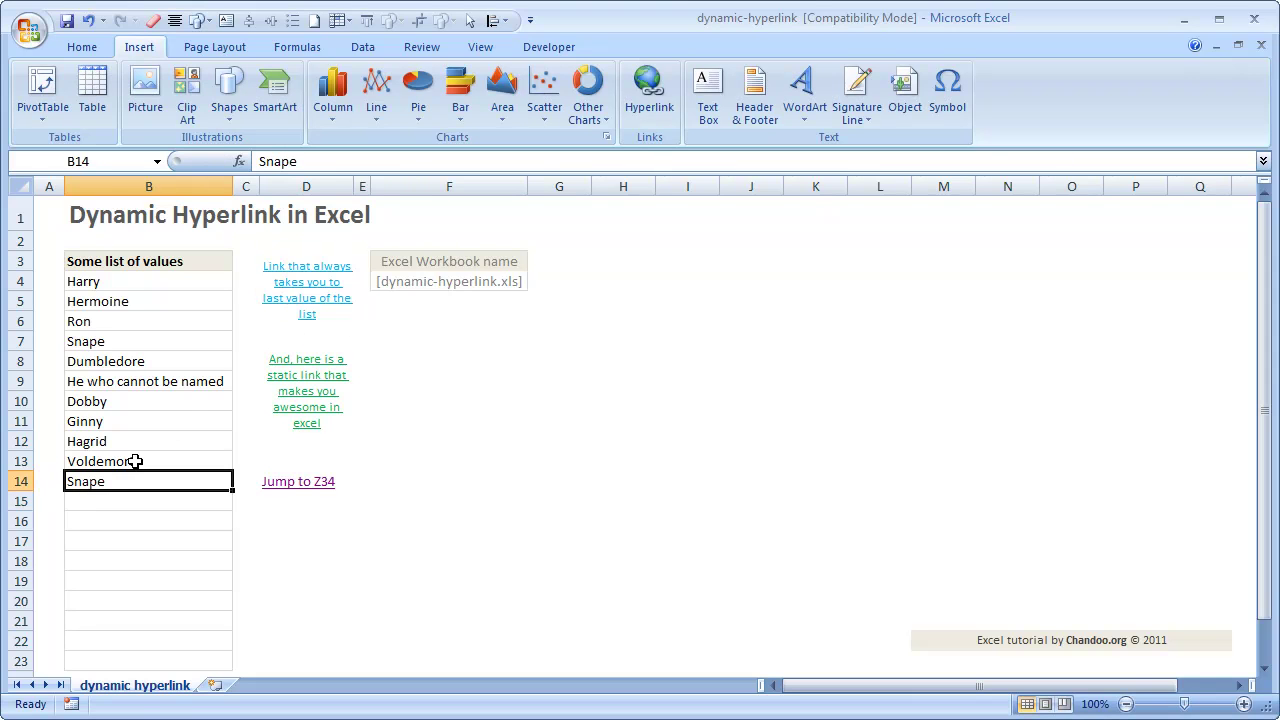
Copy the five names Snape through Ginny into B15:B19 and follow the D3 link to Ginny.
{"action": "left_click_drag", "start_coordinate": [102, 343], "coordinate": [106, 418]}
{"action": "key", "text": "ctrl+c"}
{"action": "left_click", "coordinate": [128, 497]}
{"action": "key", "text": "ctrl+v"}
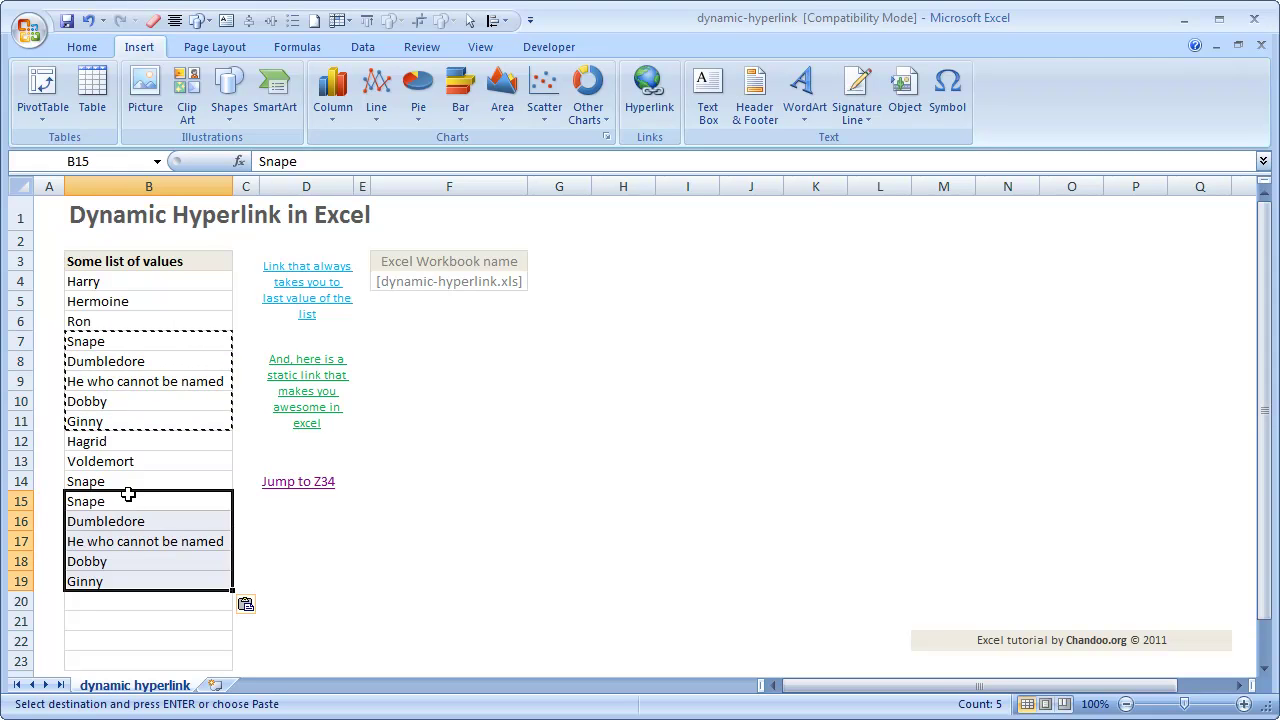
{"action": "left_click", "coordinate": [174, 333]}
{"action": "left_click", "coordinate": [300, 280]}
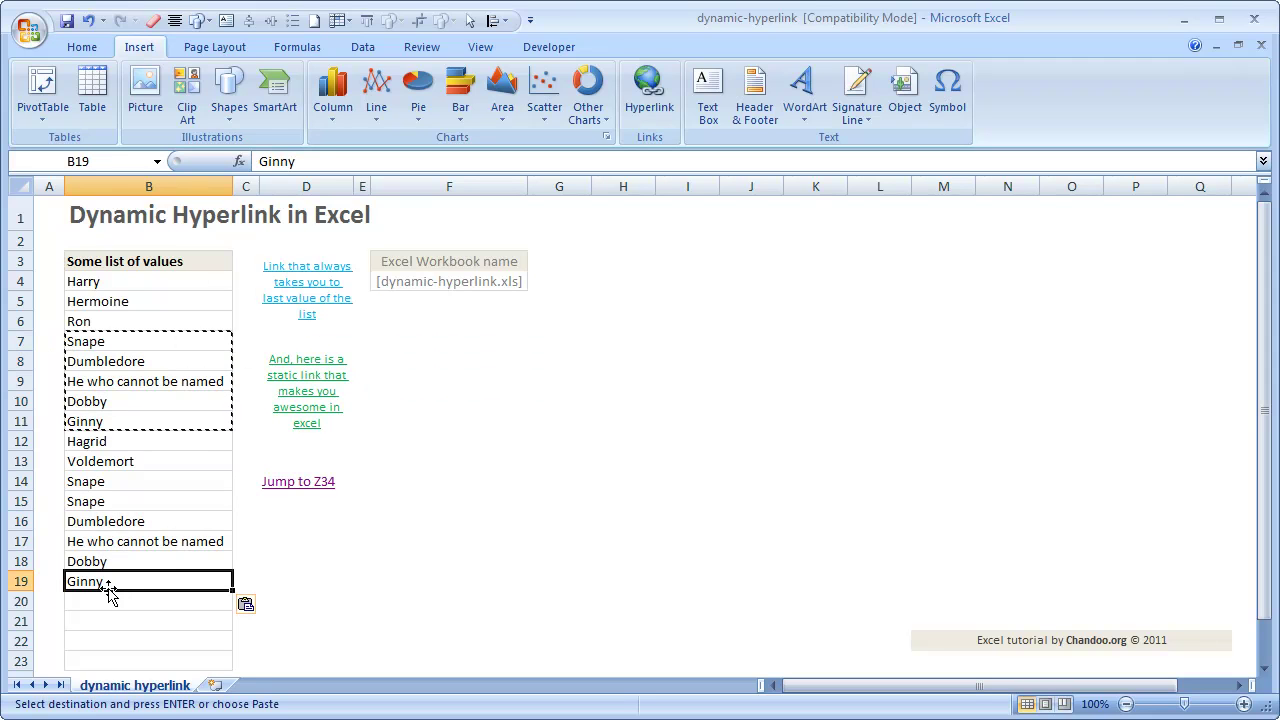
{"action": "left_click", "coordinate": [424, 281]}
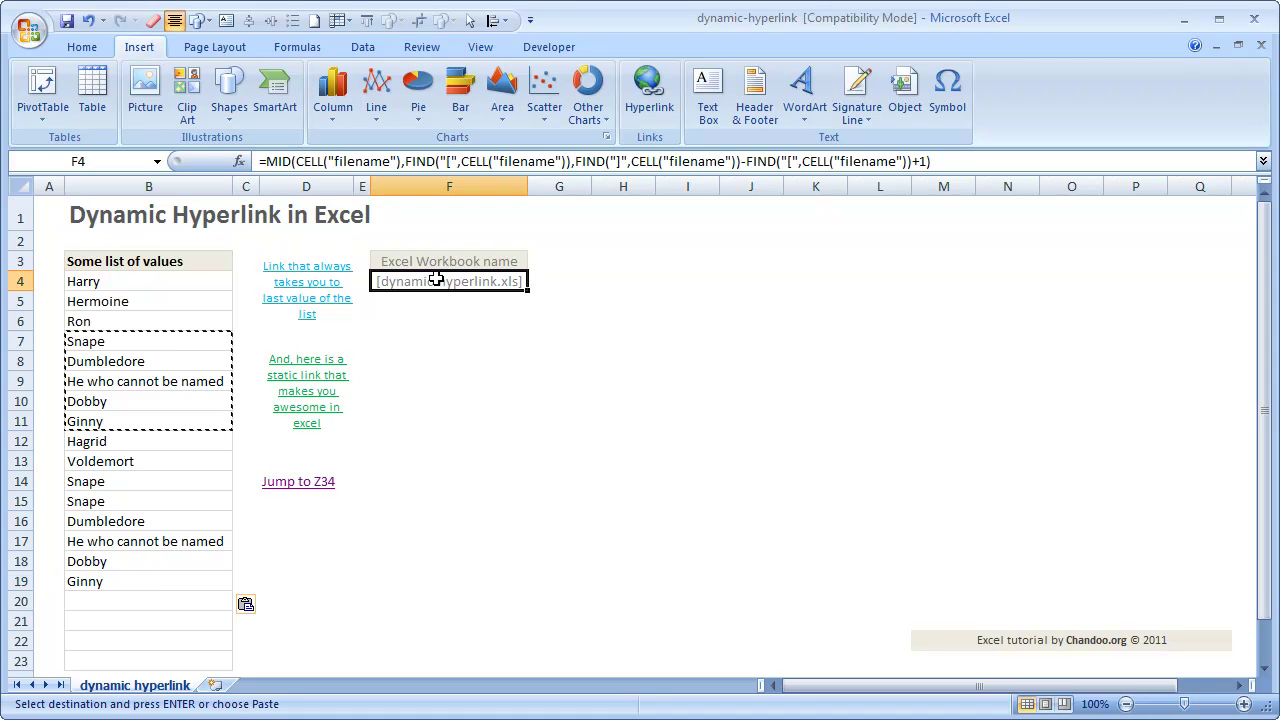
{"action": "left_click", "coordinate": [474, 361]}
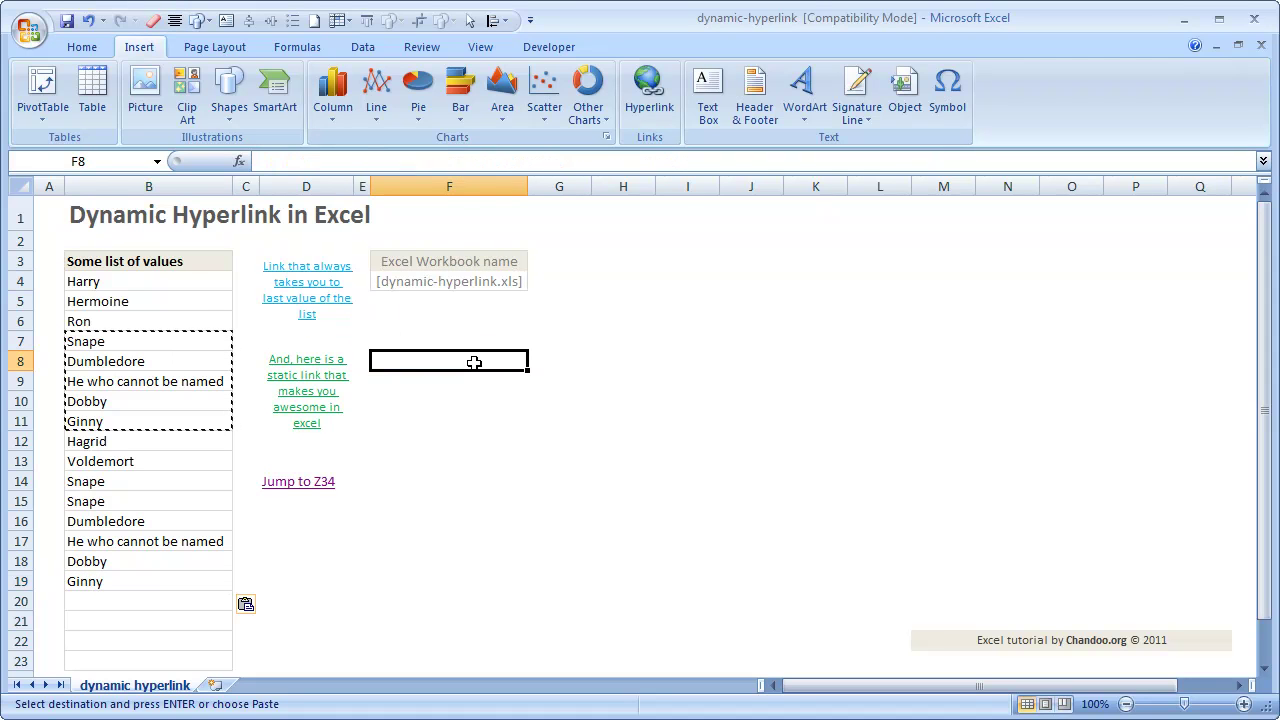
{"action": "key", "text": "Up"}
{"action": "key", "text": "Up"}
{"action": "key", "text": "Up"}
{"action": "key", "text": "Left"}
{"action": "key", "text": "Left"}
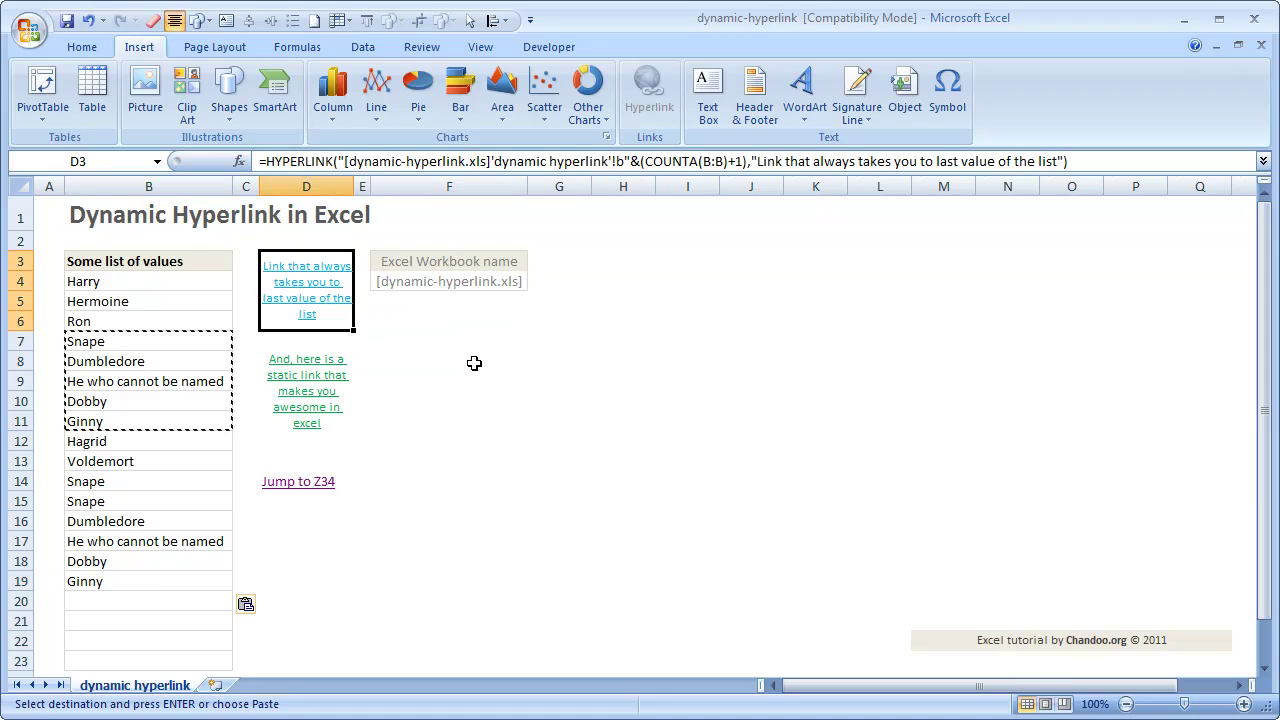
{"action": "key", "text": "F2"}
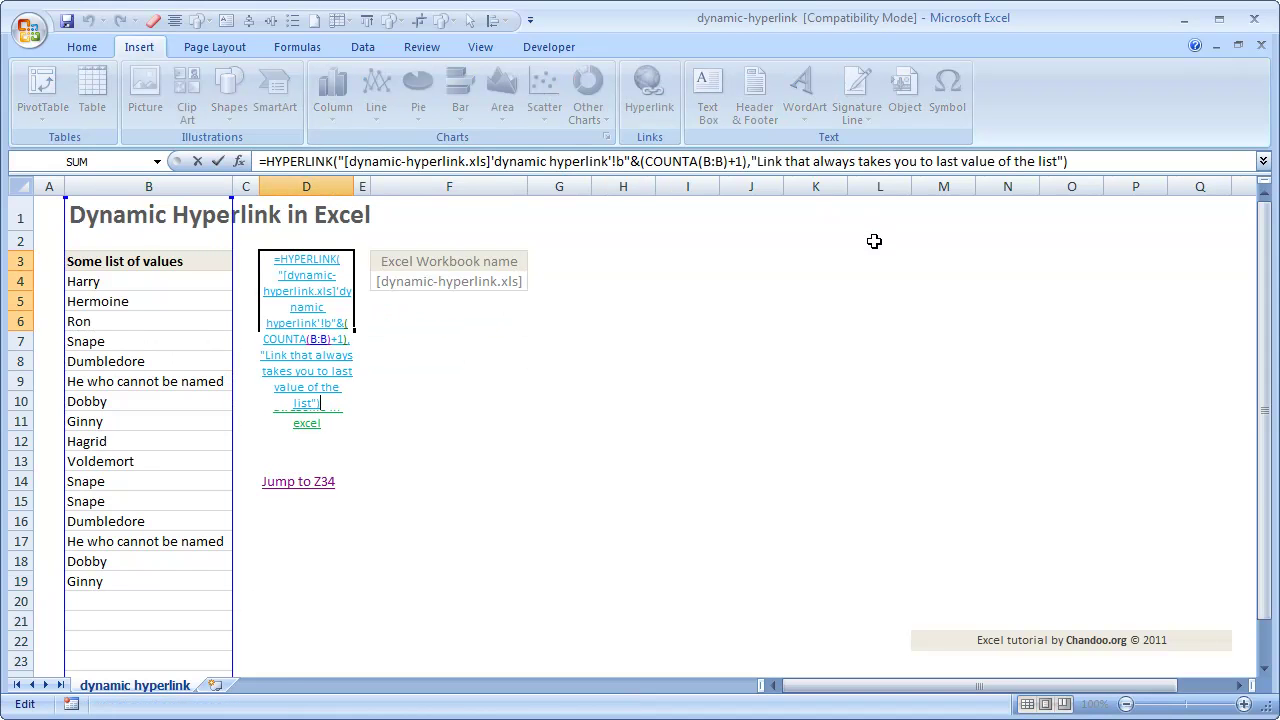
{"action": "key", "text": "Escape"}
{"action": "left_click", "coordinate": [425, 290]}
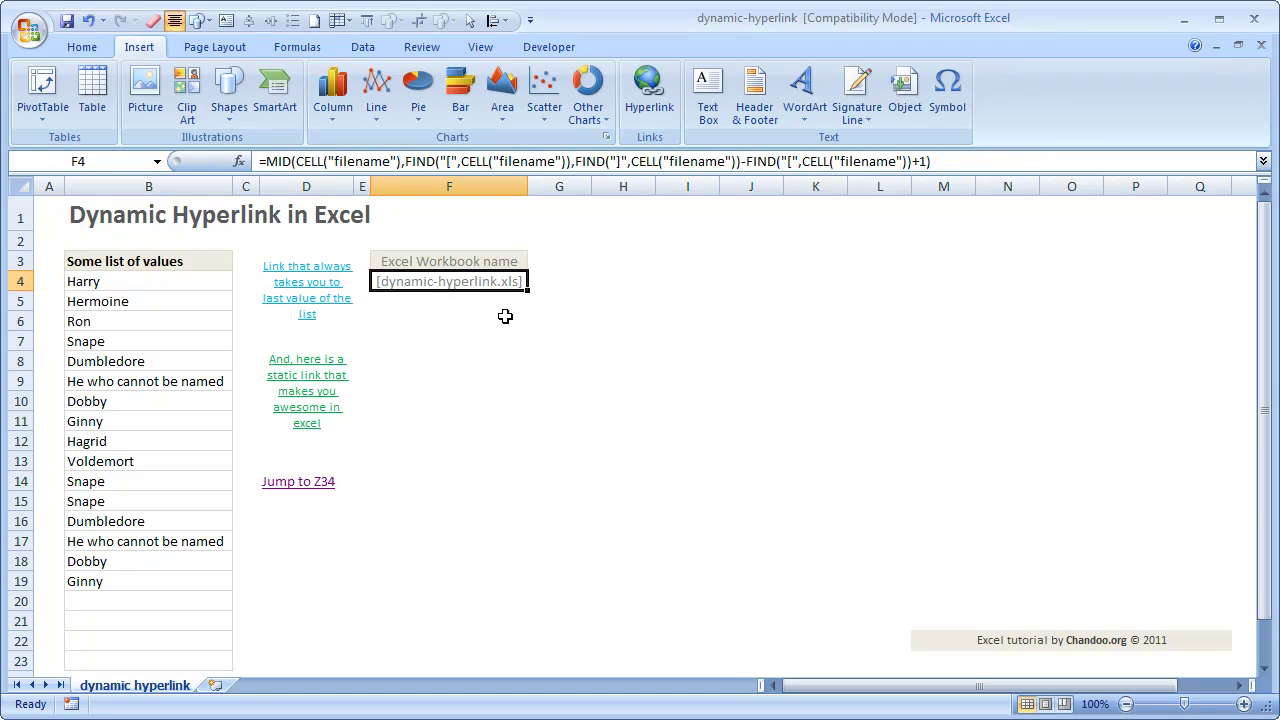
{"action": "left_click_drag", "start_coordinate": [334, 161], "coordinate": [397, 166]}
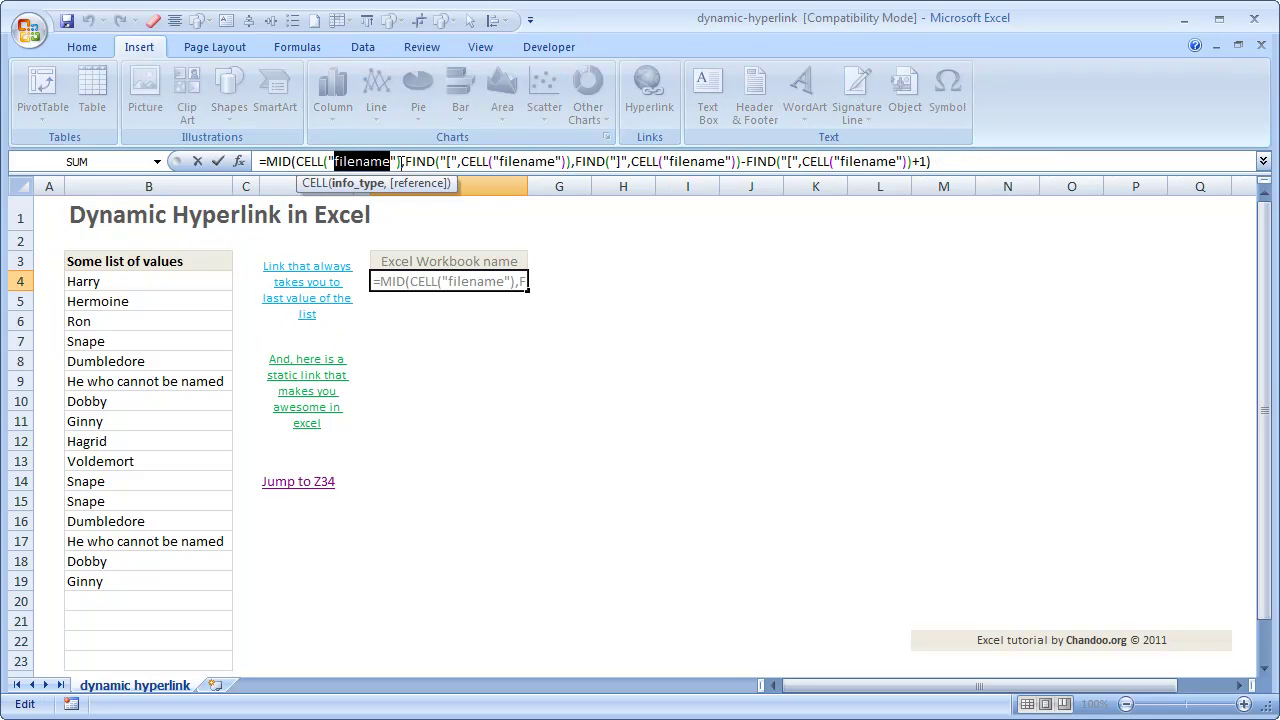
{"action": "key", "text": "Escape"}
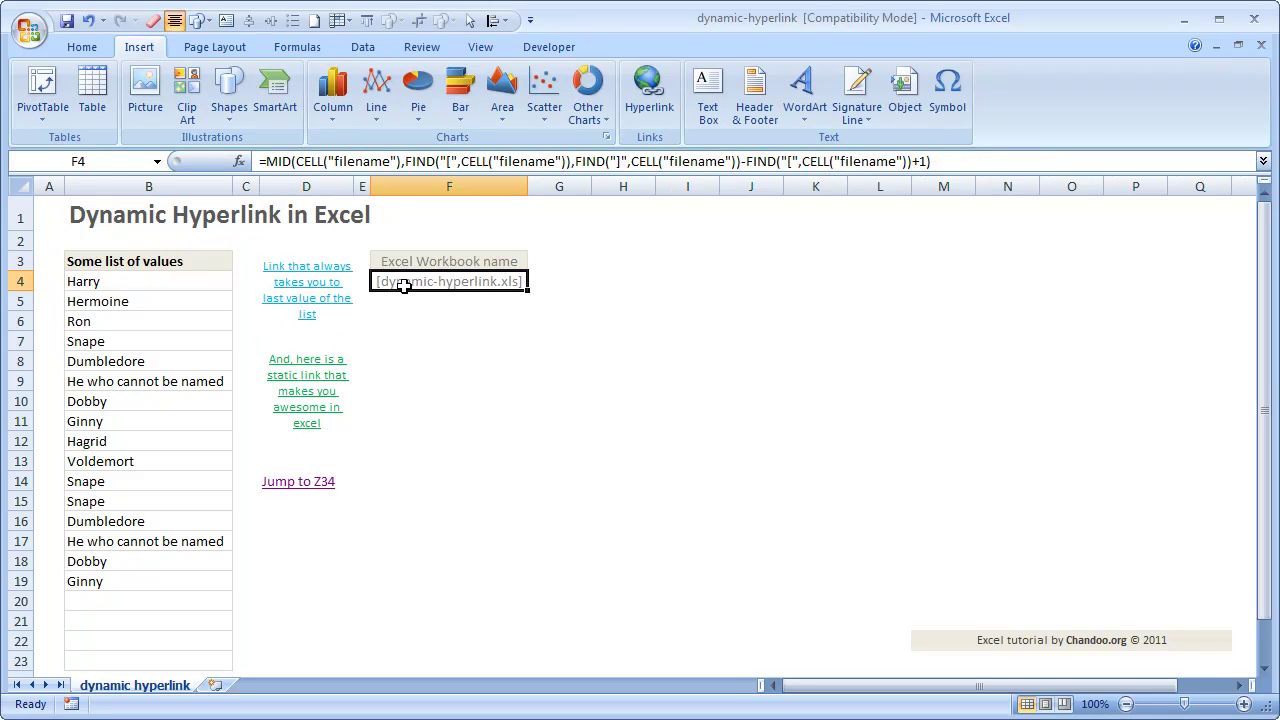